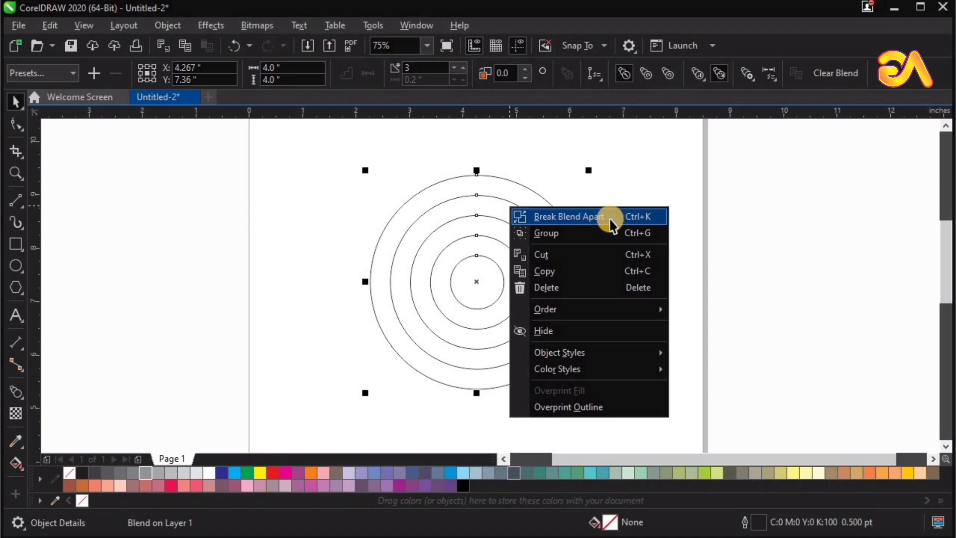
Step: Break the concentric circle blend apart and ungroup the intermediate circles into individual objects
left_click(593, 219)
left_click_drag(577, 276, 626, 264)
key("ctrl+z")
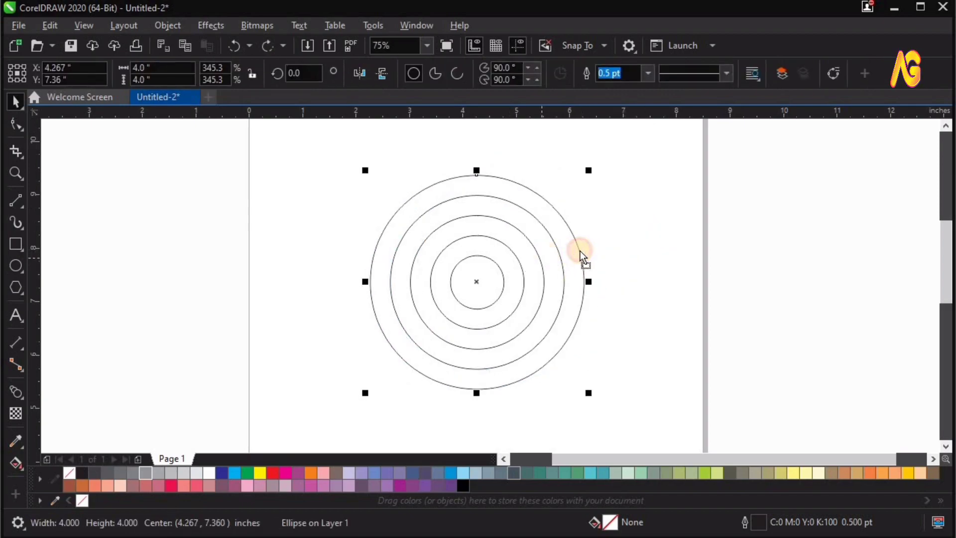
left_click_drag(514, 253, 553, 245)
key("ctrl+z")
left_click(580, 76)
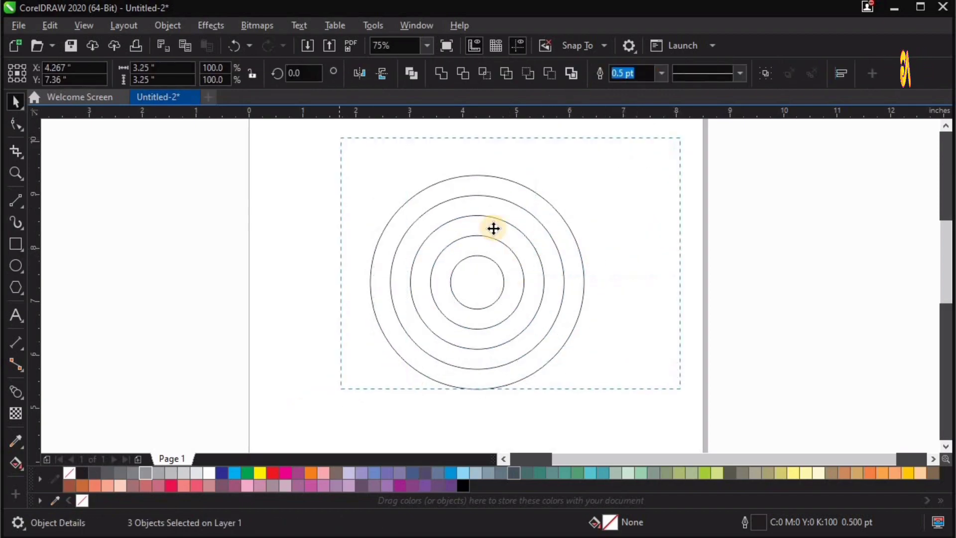
left_click(410, 74)
Step: Try outline widths of 24 pt and 8 pt on all five circles
left_click(662, 75)
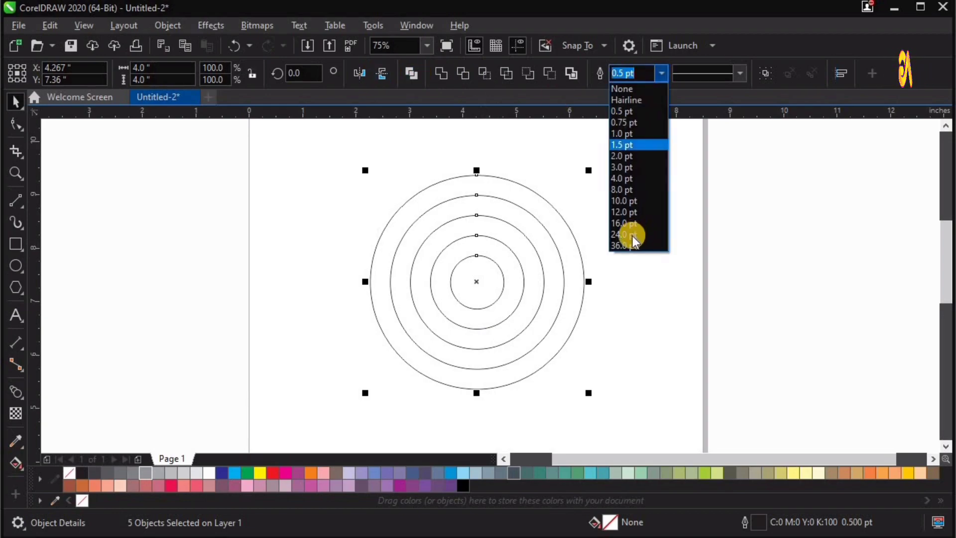
left_click(633, 233)
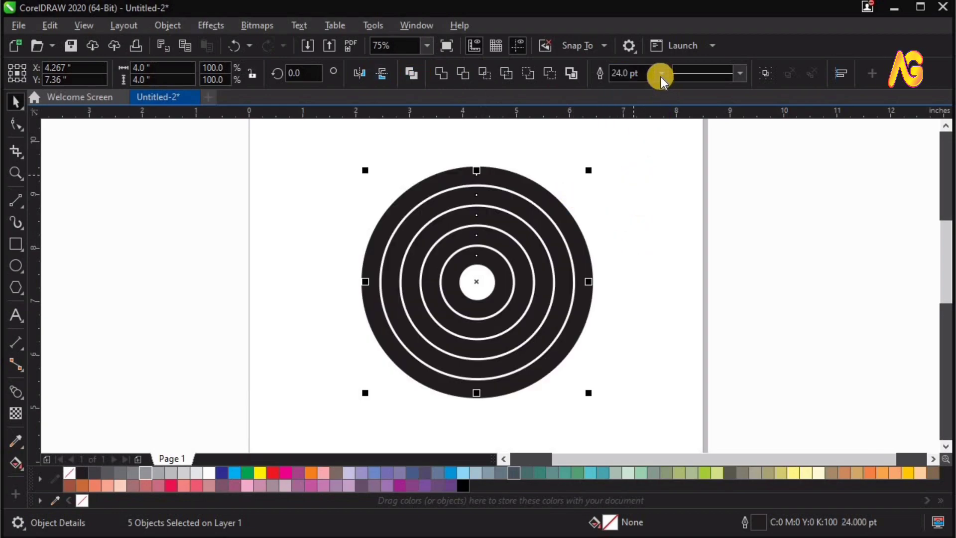
left_click(661, 77)
left_click(629, 189)
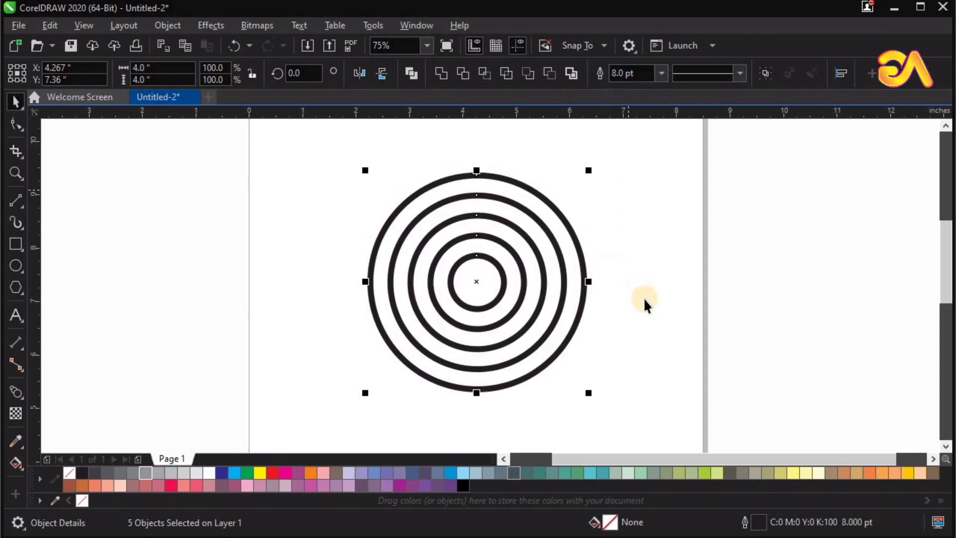
Step: Set the outline width of all five concentric circles to 16 pt
left_click(643, 297)
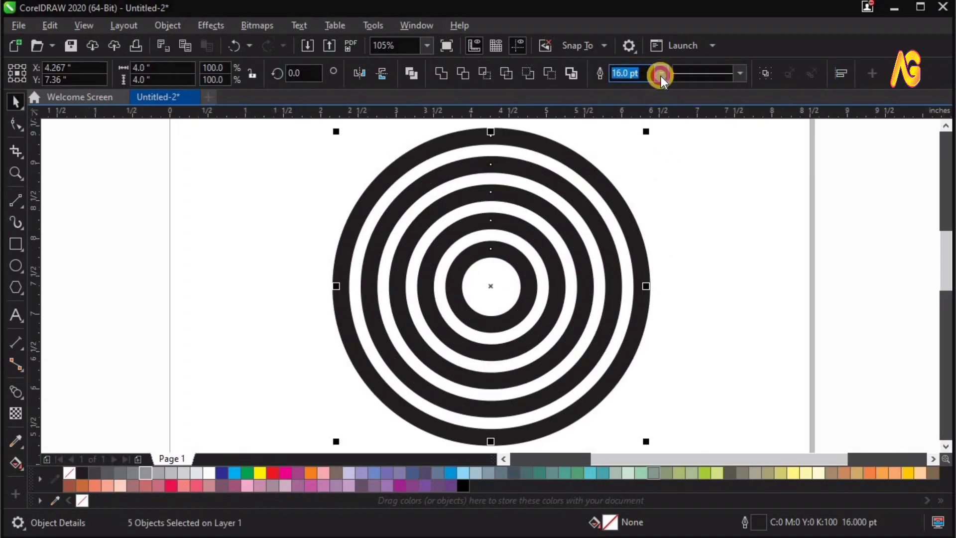
left_click(661, 76)
left_click(642, 224)
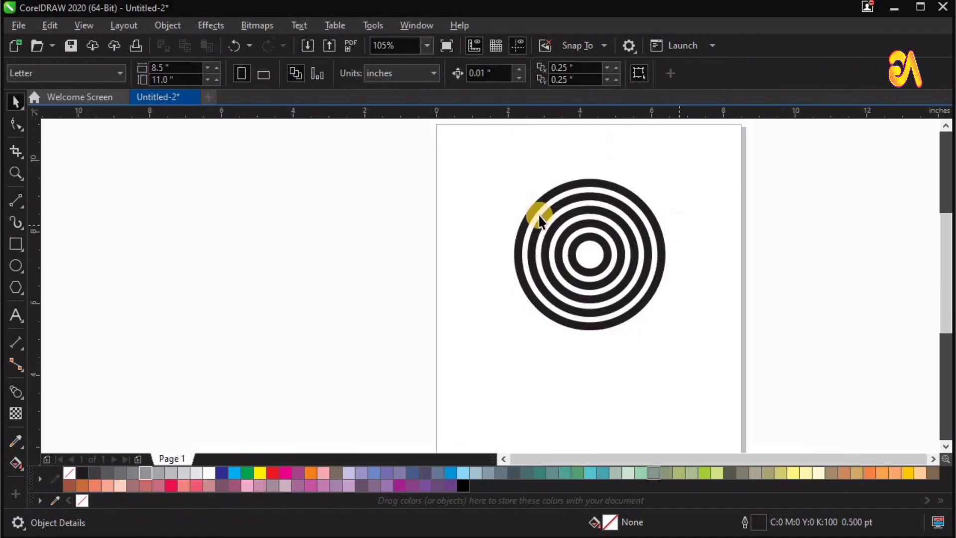
Step: Color the outlines of all five circles 60% Black, leaving them without a fill
key("z")
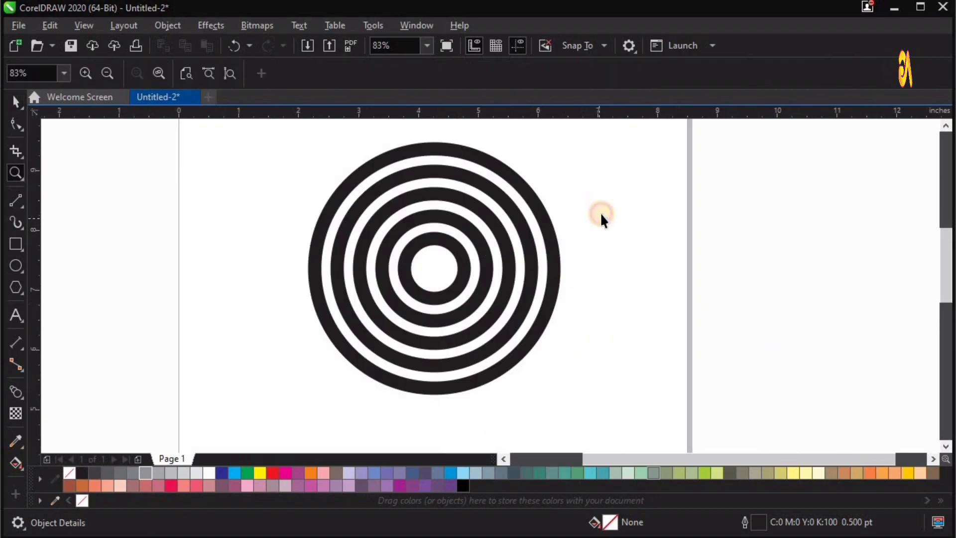
key("space")
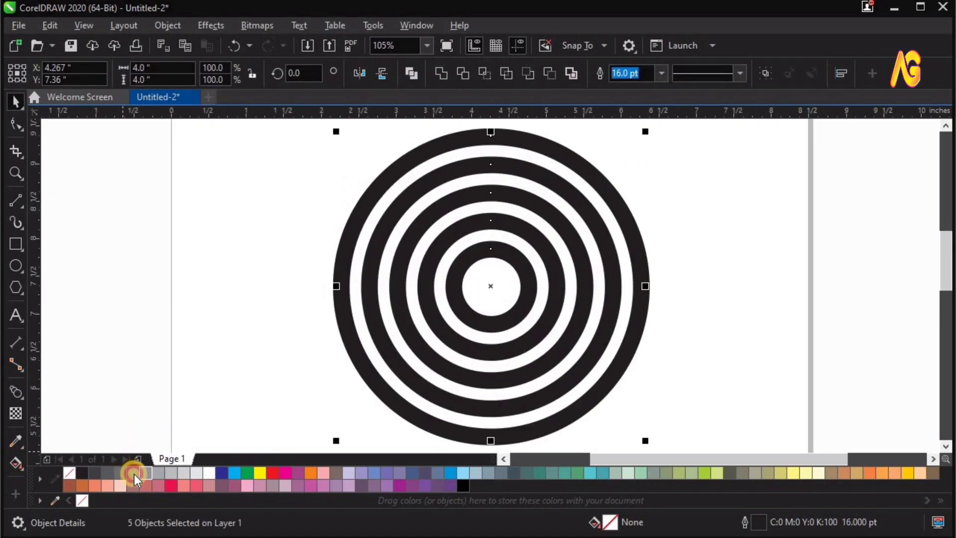
left_click(133, 474)
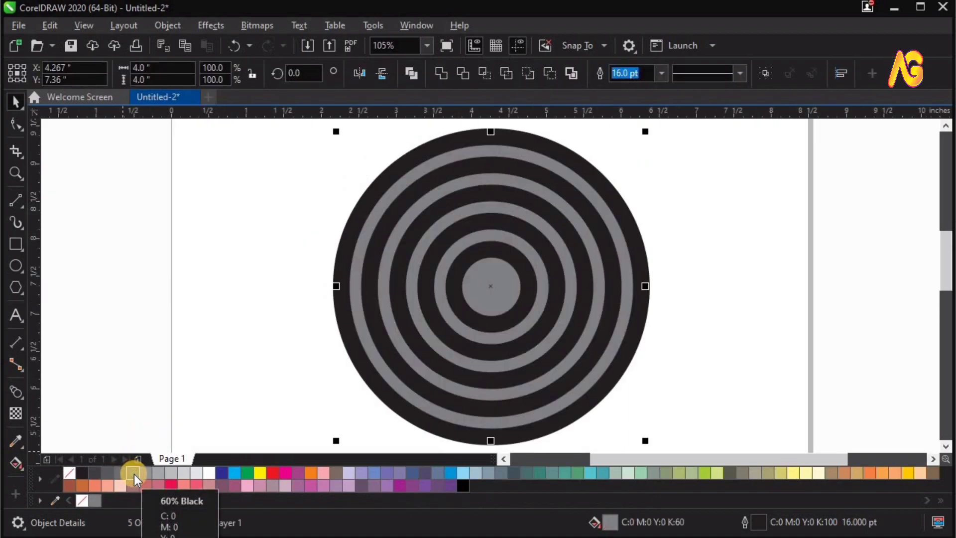
key("ctrl+z")
right_click(133, 474)
Step: Draw a straight horizontal line about 6.78 in long across the concentric circles
scroll(553, 263, "down", 2)
key("z")
left_click_drag(300, 162, 767, 441)
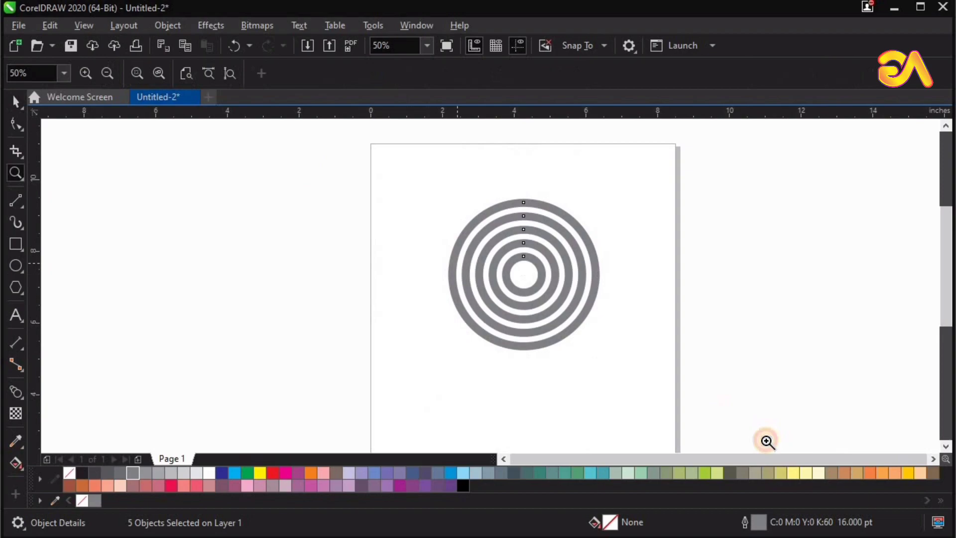
key("space")
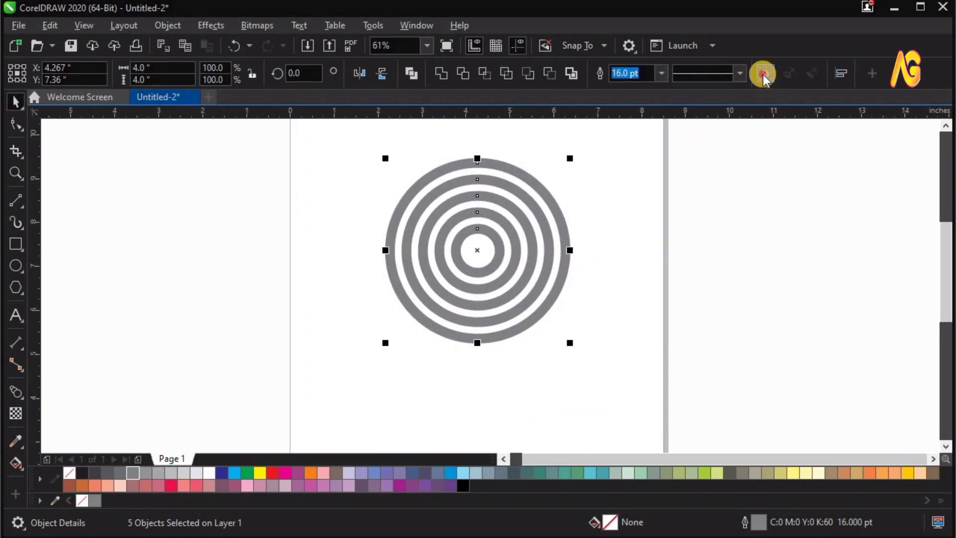
left_click(82, 250)
key("F4")
left_click(20, 204)
mouse_move(168, 241)
left_mouse_down()
mouse_move(348, 282)
mouse_move(651, 256)
mouse_move(677, 244)
left_mouse_up()
key("space")
Step: Align the line horizontally and vertically to the centre of the innermost circle
left_click(536, 287, "shift")
key("c")
key("e")
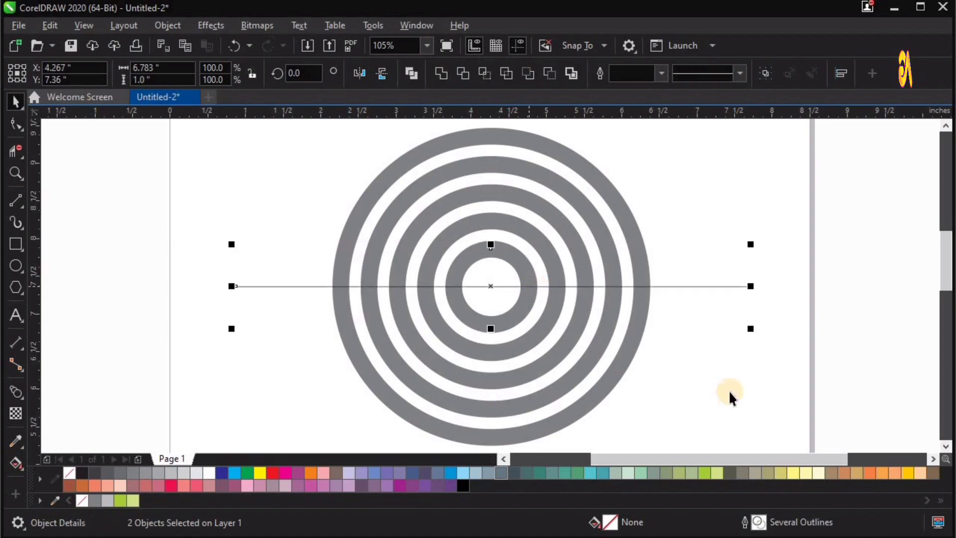
left_click(731, 395)
Step: Remove the lower halves of the five circles with Virtual Segment Delete, and delete the horizontal cutting line
left_click(22, 158)
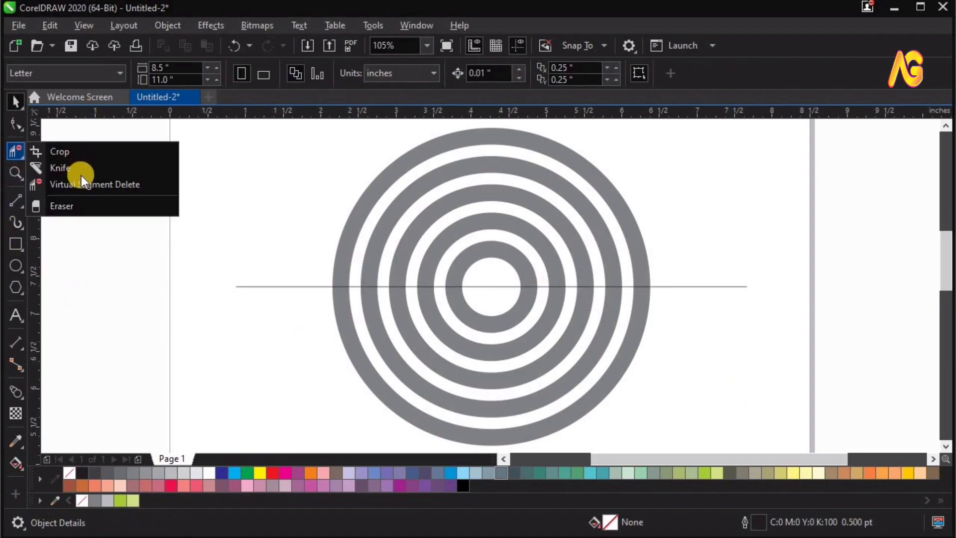
left_click(82, 184)
left_click_drag(319, 321, 634, 333)
key("space")
left_click_drag(698, 287, 698, 314)
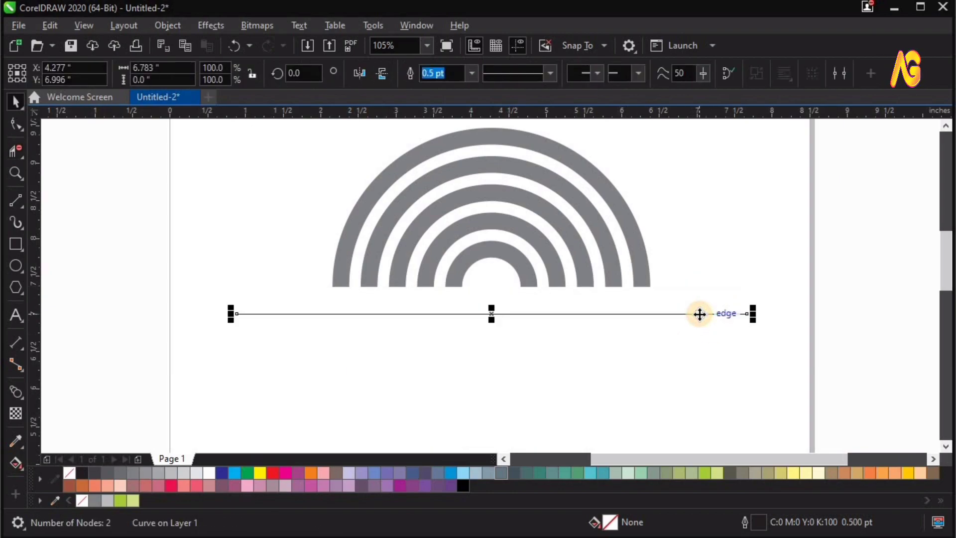
key("Delete")
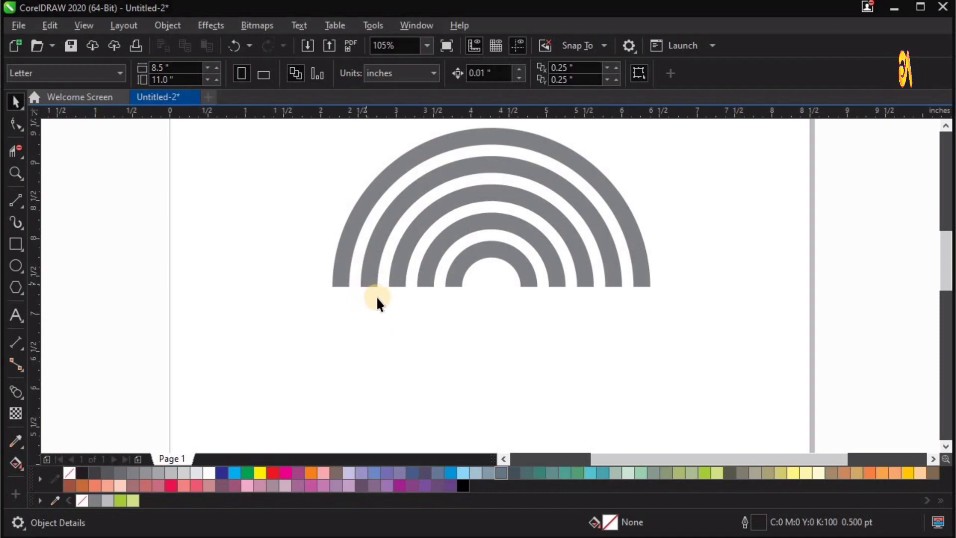
Step: Give the outlines of all five arcs round line caps
key("F12")
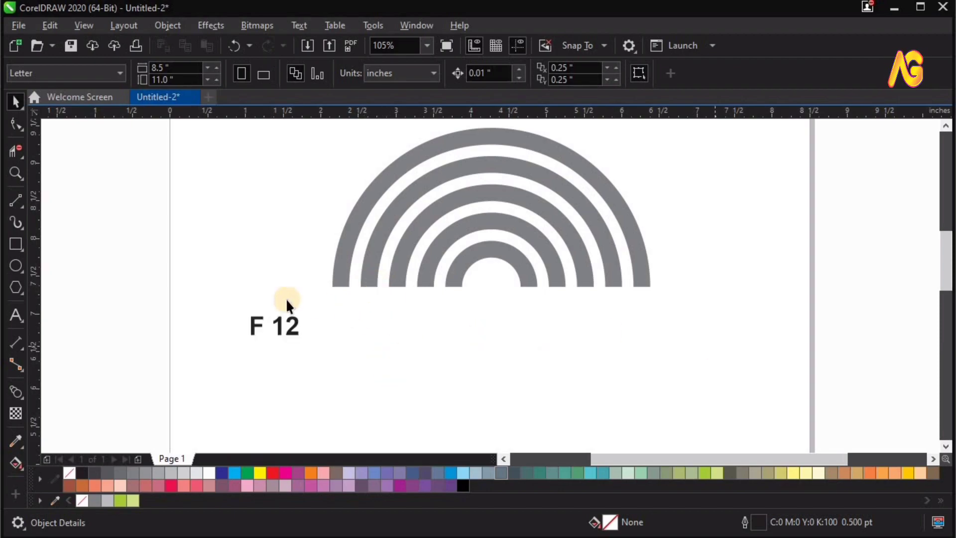
key("ctrl+a")
key("F12")
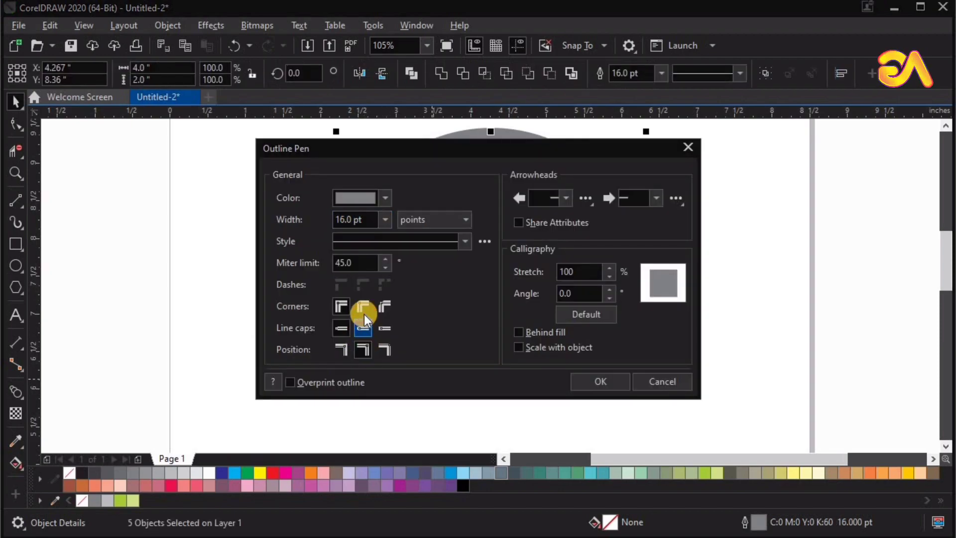
left_click(364, 349)
left_click(582, 387)
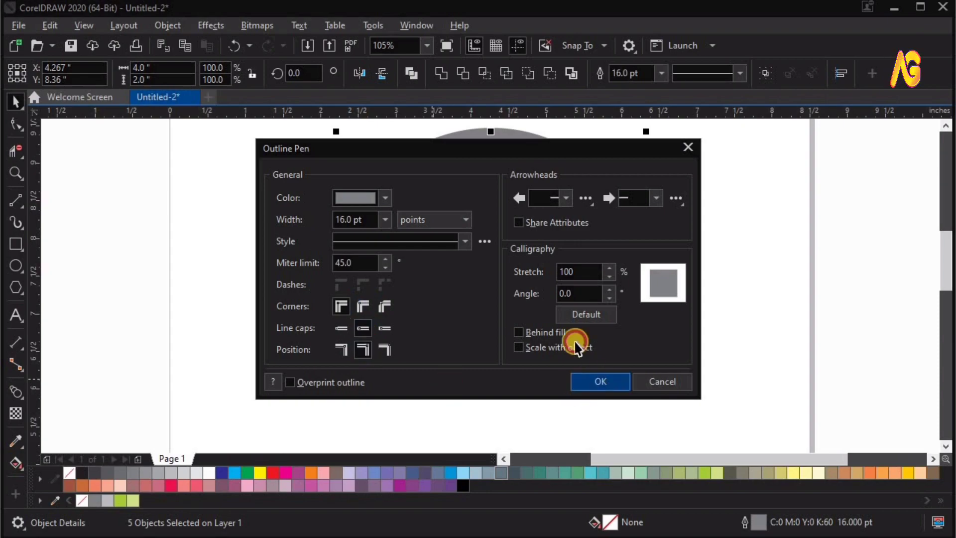
Step: Mirror a copy of the five arcs downward so both halves form full concentric circles
scroll(496, 321, "down", 3)
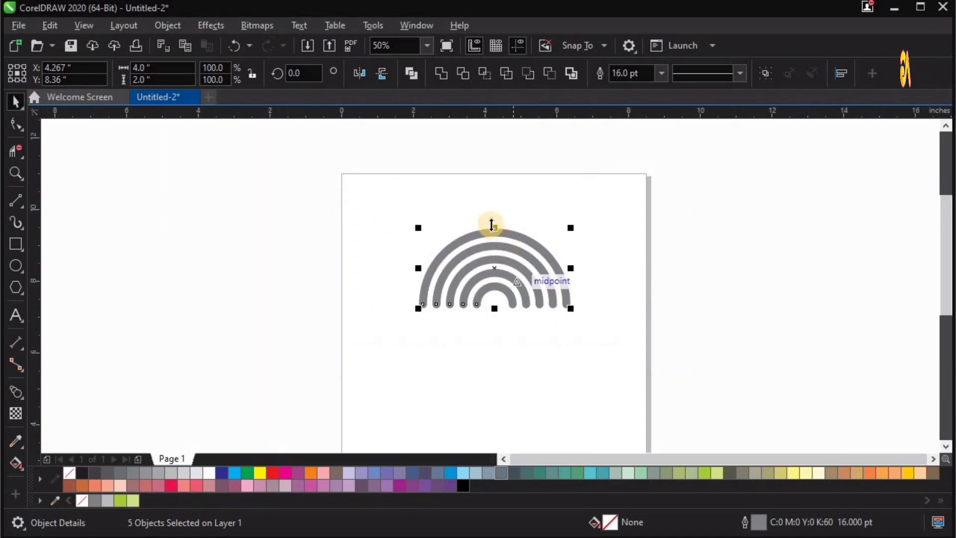
left_click_drag(495, 271, 493, 332)
key("F2")
left_click_drag(362, 265, 726, 440)
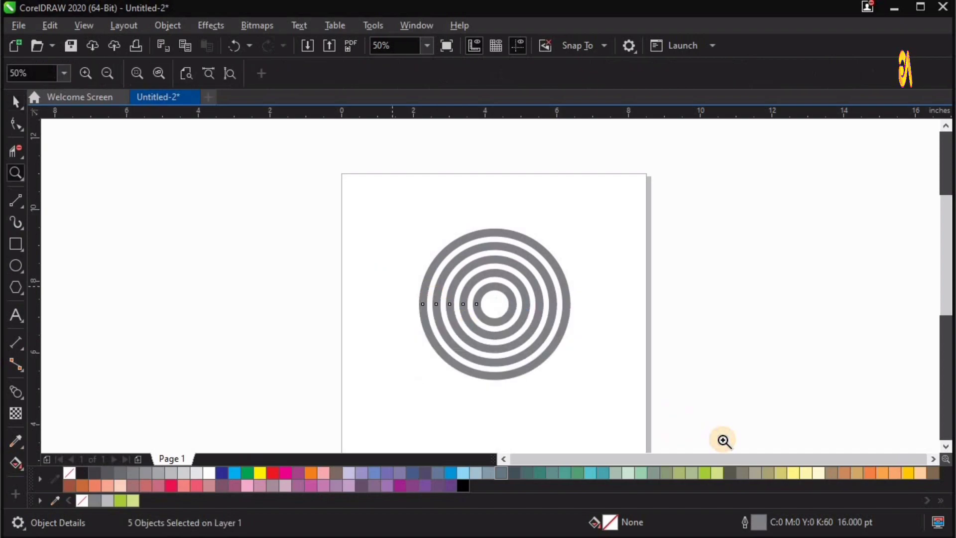
Step: Try to shift the lower set of arcs sideways into an S shape with the upper set
left_click_drag(534, 194, 310, 206)
key("F2")
left_click_drag(186, 163, 471, 239)
key("F3")
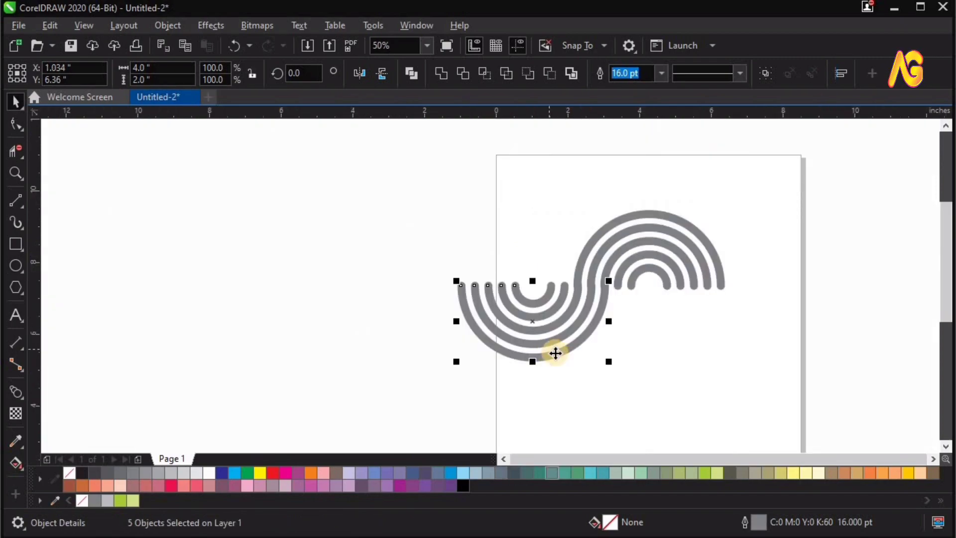
key("ctrl+z")
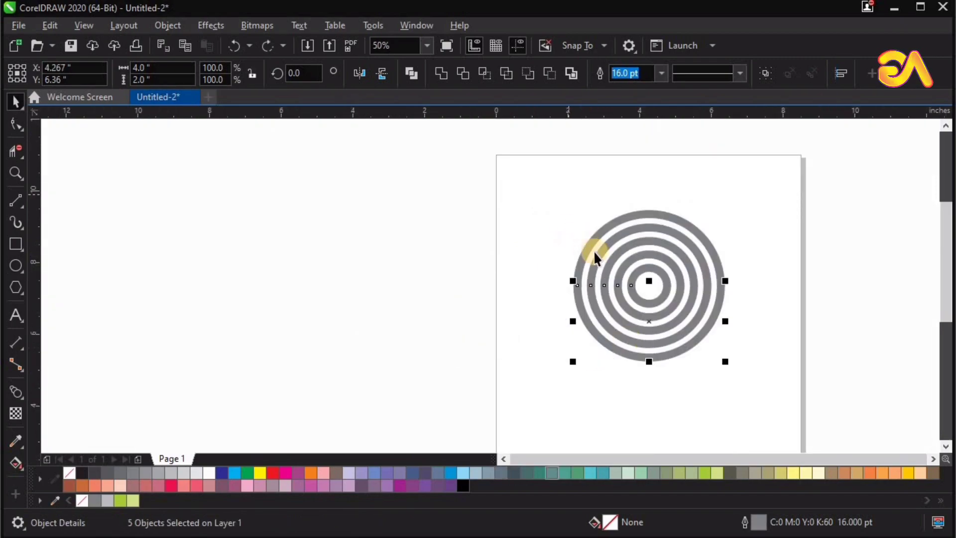
Step: Place a duplicate of the full set of upper and lower arcs off to the upper right of the original
left_click_drag(530, 186, 771, 393)
left_click_drag(679, 274, 874, 196)
right_click(874, 196)
Step: Group the five lower arcs of the original set into one object
key("F2")
left_click_drag(423, 173, 832, 390)
left_click_drag(297, 167, 658, 310)
left_click_drag(324, 266, 724, 397)
left_click_drag(688, 447, 686, 444)
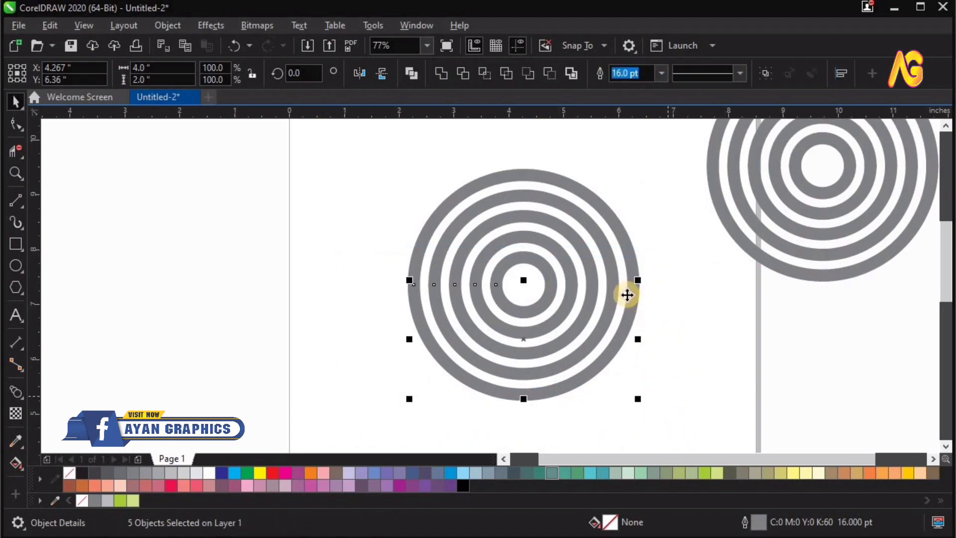
key("ctrl+g")
Step: Move the lower arc group left until its ends meet the upper arcs in a continuous S shape
left_click_drag(636, 283, 473, 285)
key("z")
left_click(553, 345)
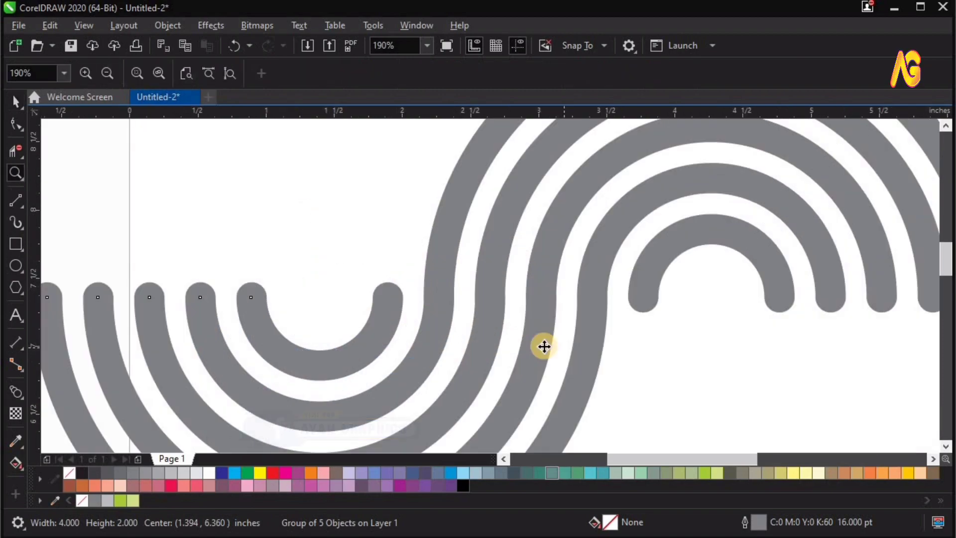
key("space")
left_click_drag(590, 301, 590, 299)
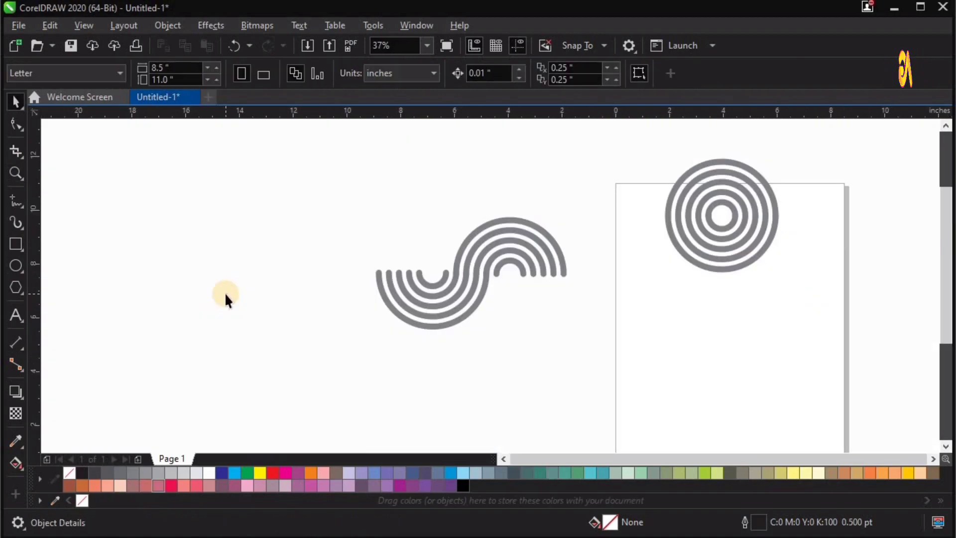
Step: Shift the lower arc group outward by one arc spacing so that three of its arcs join the upper group
key("z")
left_click_drag(613, 346, 300, 210)
key("space")
left_click(515, 262)
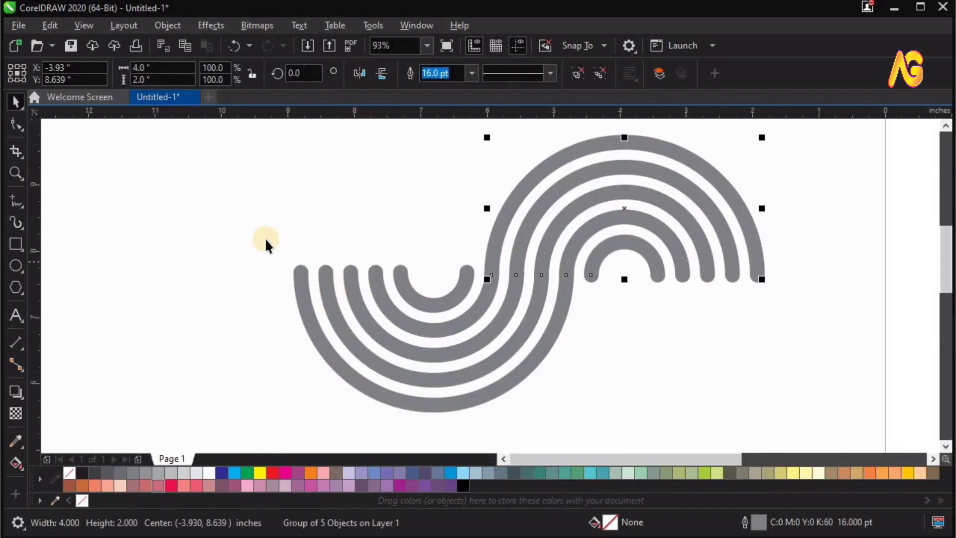
left_click_drag(266, 239, 581, 414)
left_click_drag(543, 280, 515, 280)
Step: Enlarge the small circle inside the lower arcs from its centre to about 4.69 in across, surrounding the lower group
key("z")
left_click_drag(344, 220, 735, 367)
key("space")
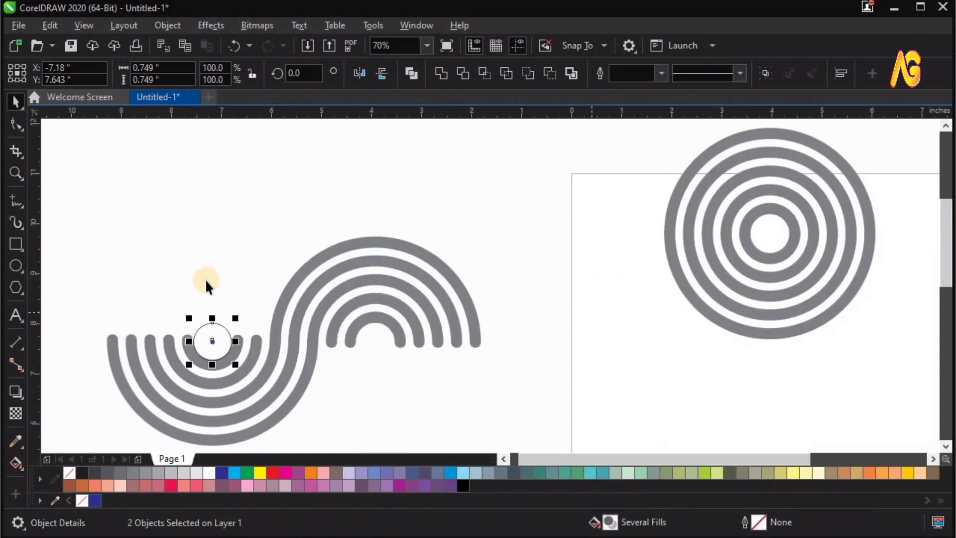
key("z")
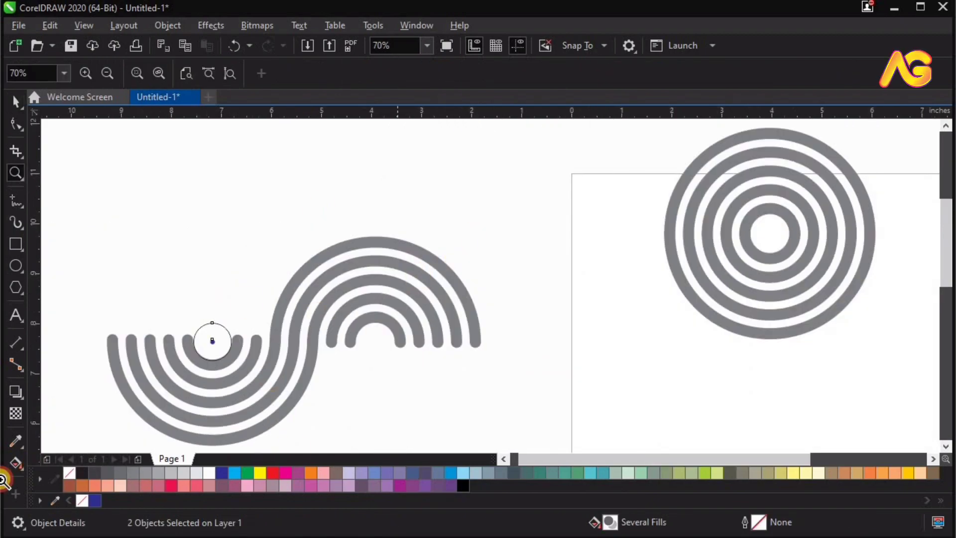
left_click_drag(149, 279, 528, 291)
key("space")
left_click(510, 254)
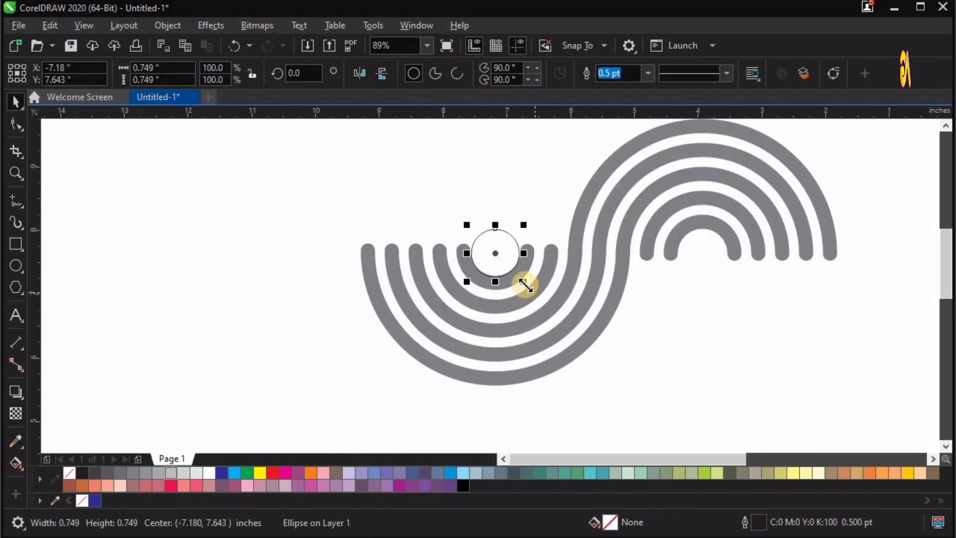
left_click_drag(592, 367, 651, 428)
key("F4")
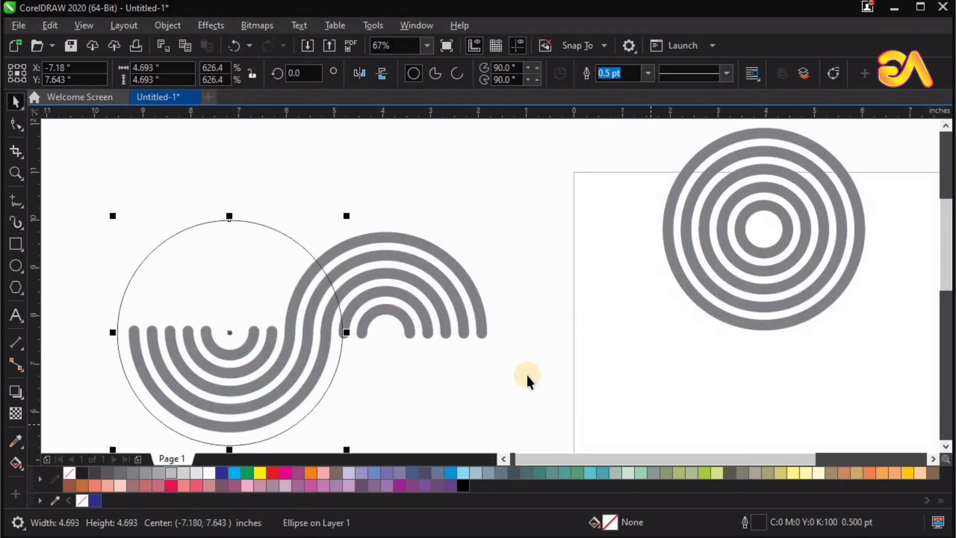
Step: Set the outline width of the large circle around the lower arcs to 16 pt
left_click(647, 74)
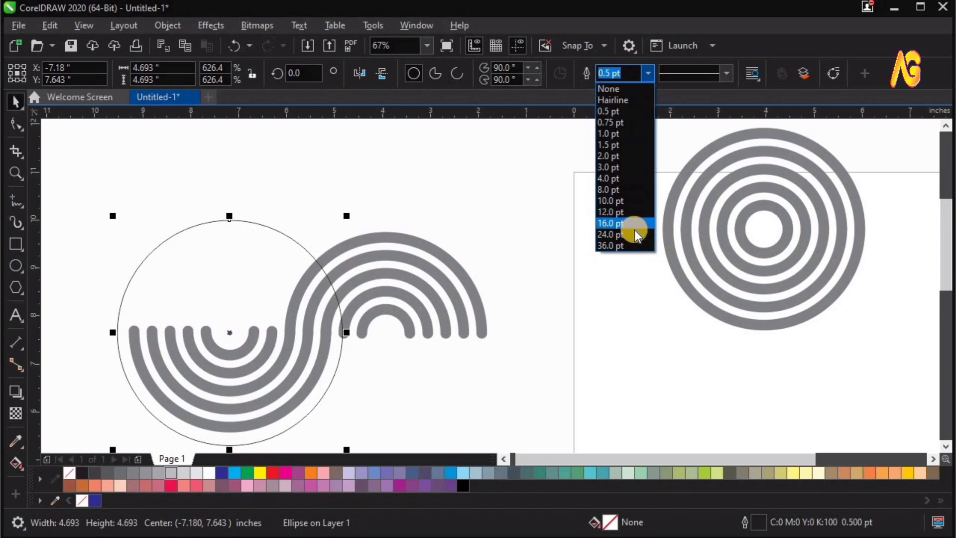
left_click(631, 224)
key("z")
left_click_drag(501, 218, 40, 475)
key("space")
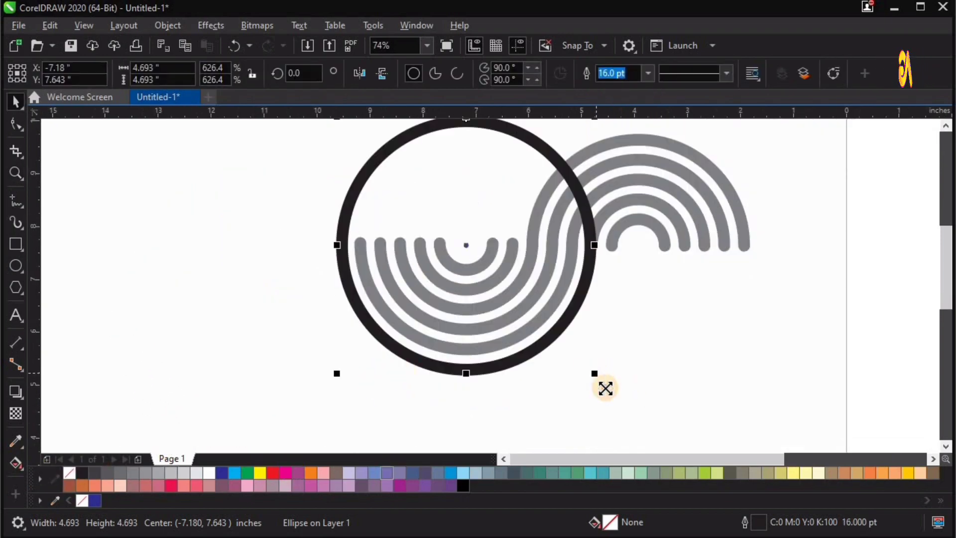
Step: Add seven larger concentric copies of the black circle, spaced outward until the outermost is about 10.56 in across
left_click_drag(606, 389, 638, 429)
scroll(636, 428, "down", 1)
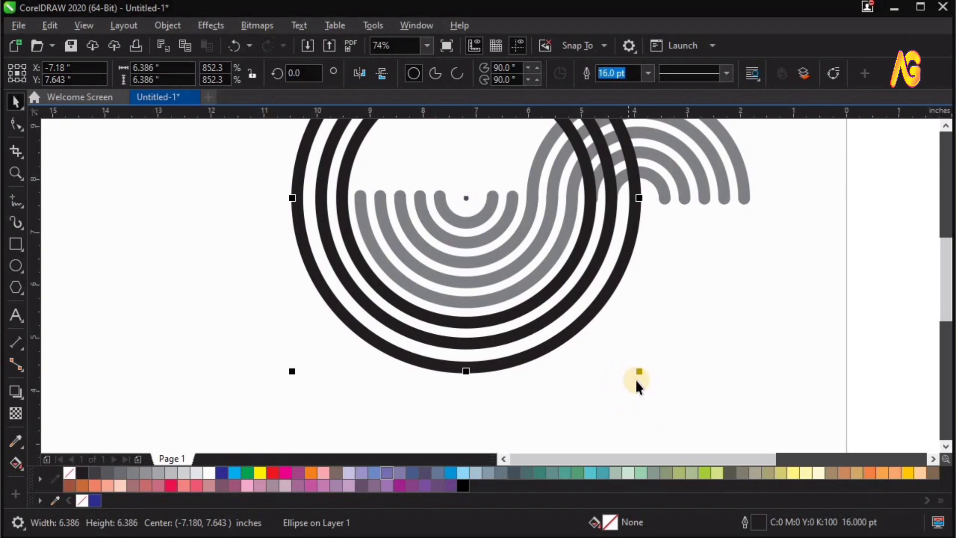
left_click_drag(640, 382, 667, 439)
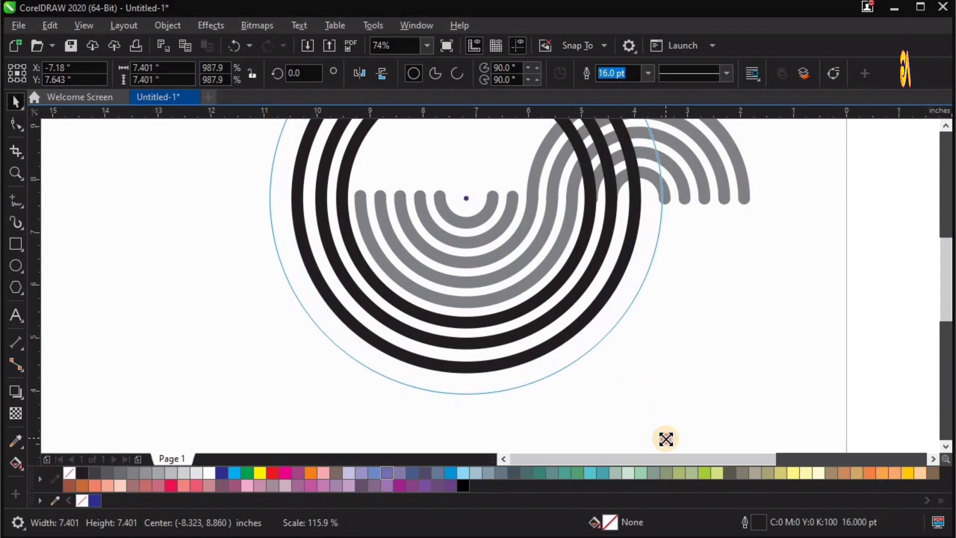
left_click_drag(617, 359, 748, 442)
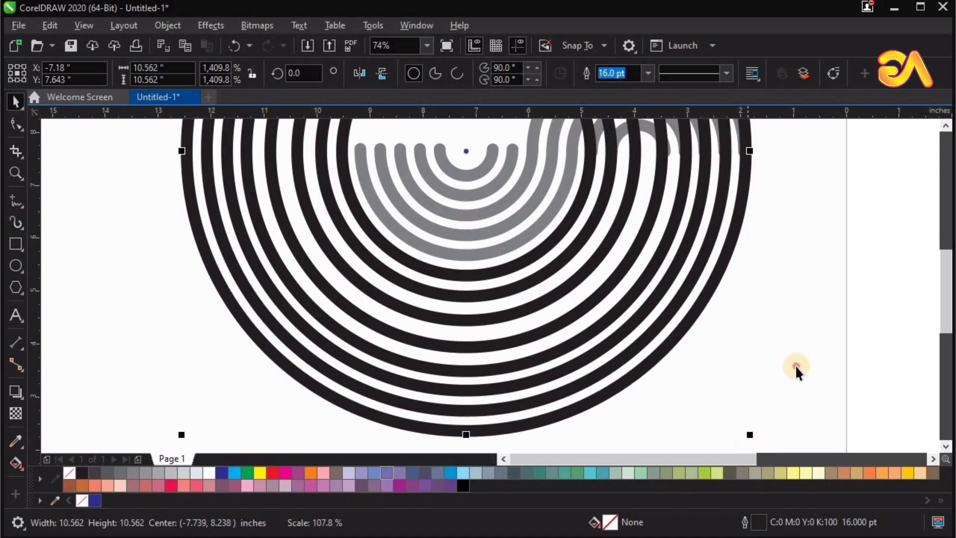
left_click(796, 368)
key("F4")
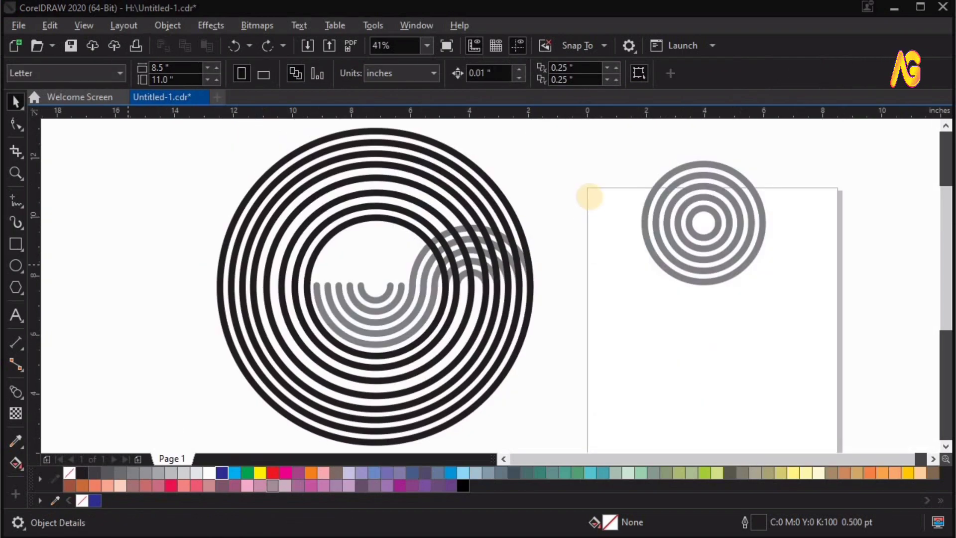
Step: Recolour the fill and outline of the upper arc group purple (C:40 M:100 Y:0 K:0)
left_click_drag(589, 196, 385, 298)
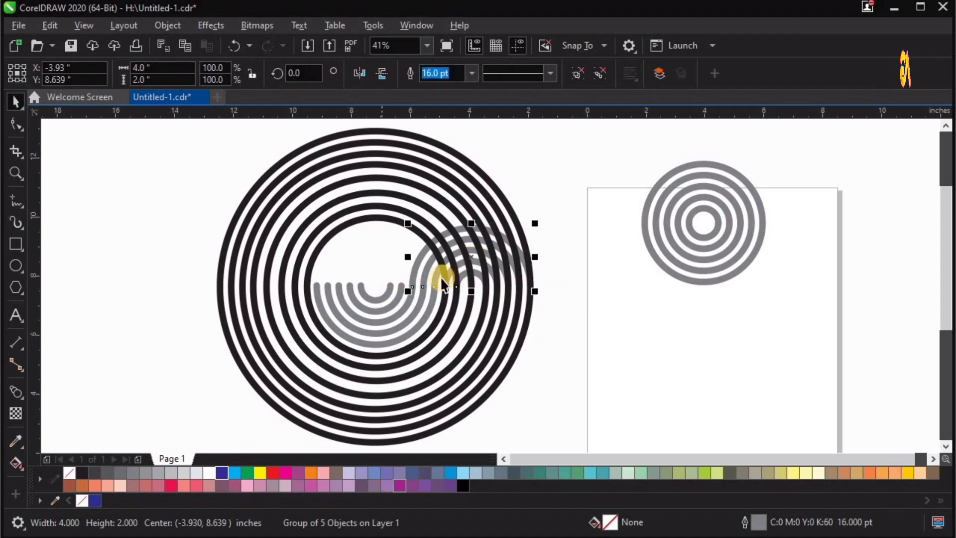
left_click(399, 486)
right_click(400, 485)
key("z")
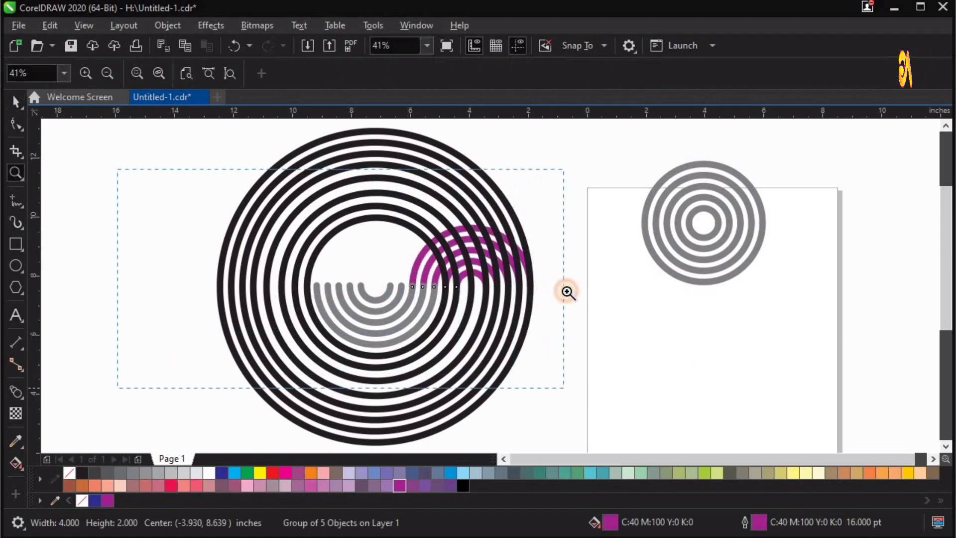
left_click(568, 293)
left_click_drag(449, 181, 842, 344)
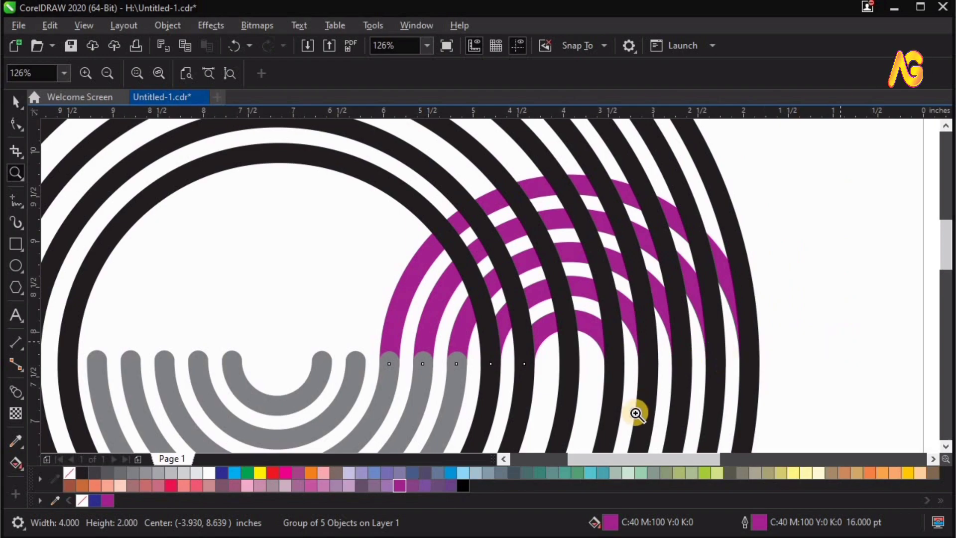
key("F4")
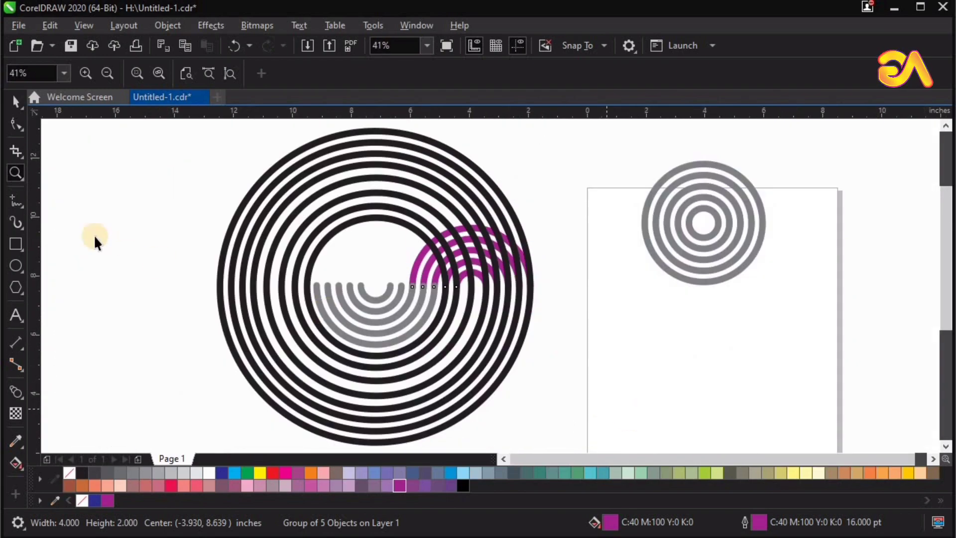
Step: Draw a circle beside the rings and set its diameter to 4 in
left_click(16, 265)
left_click_drag(562, 298, 655, 394)
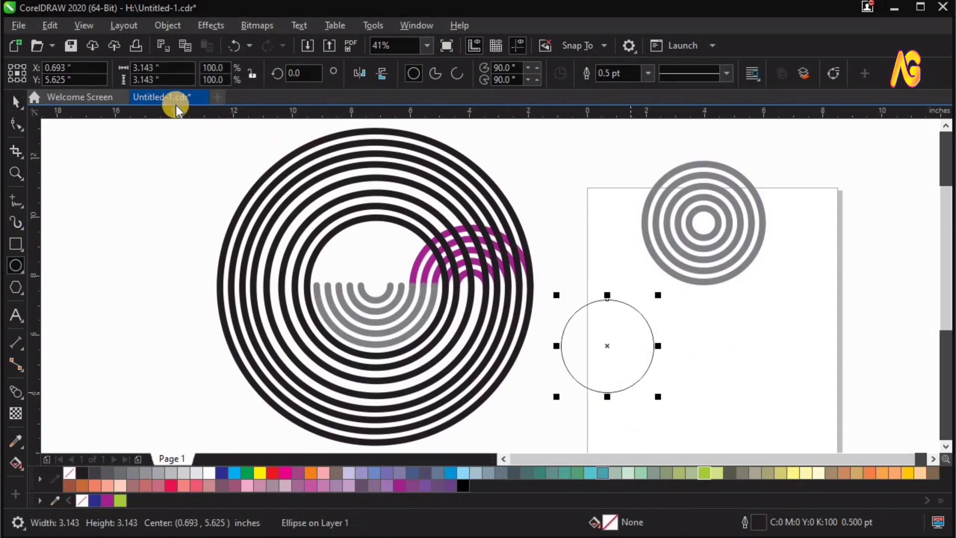
left_click_drag(166, 71, 70, 76)
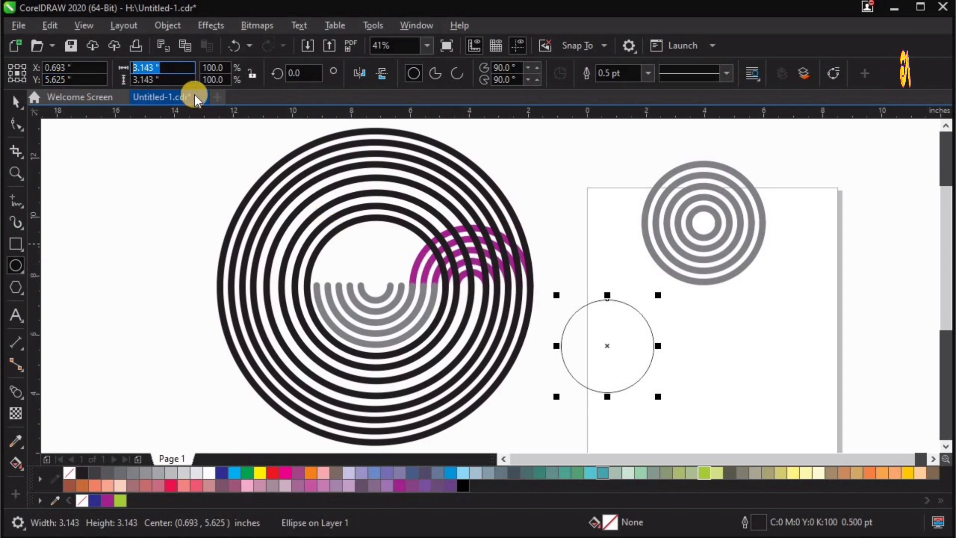
type("4")
key("Return")
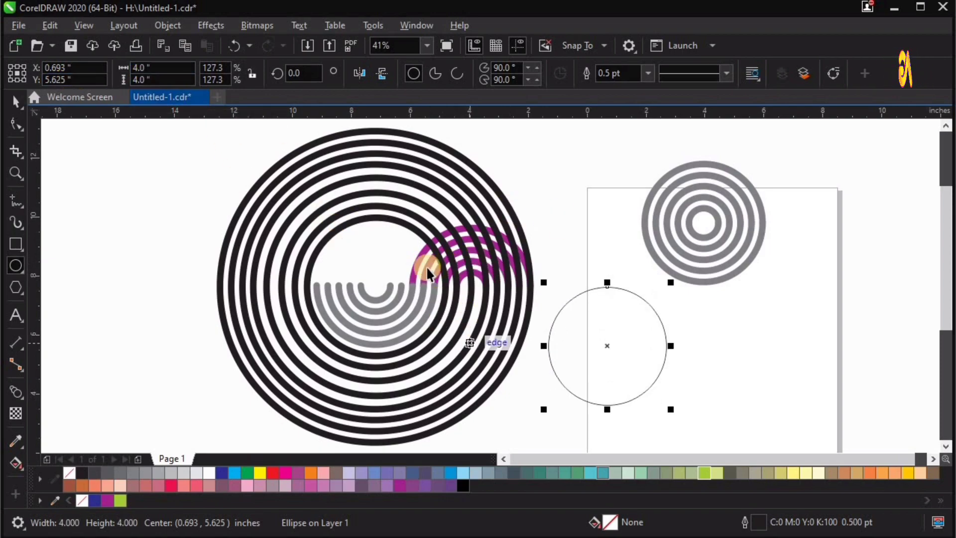
Step: Align the 4 in circle with the purple arc group so that their centres and upper edges match
key("space")
left_click(422, 259, "shift")
key("c")
key("e")
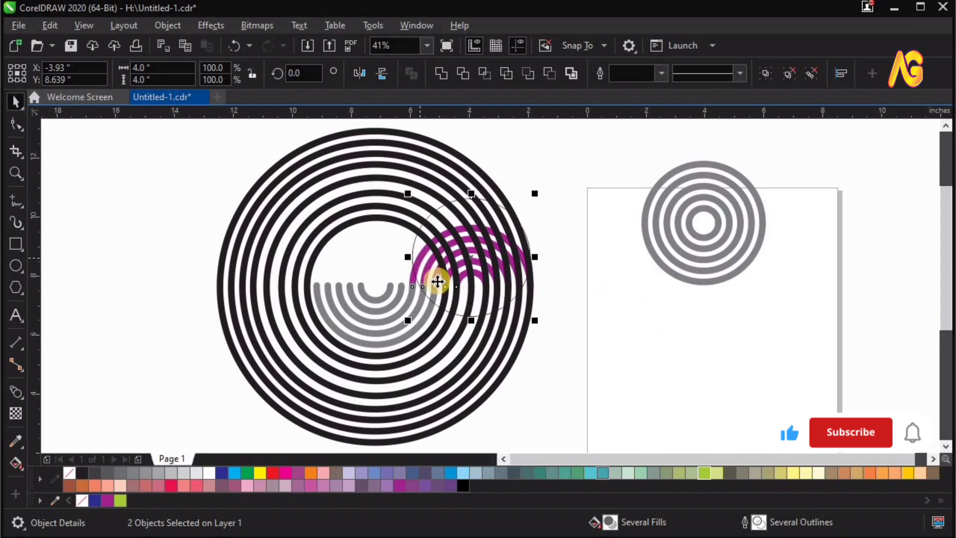
key("z")
left_click_drag(340, 187, 678, 391)
key("space")
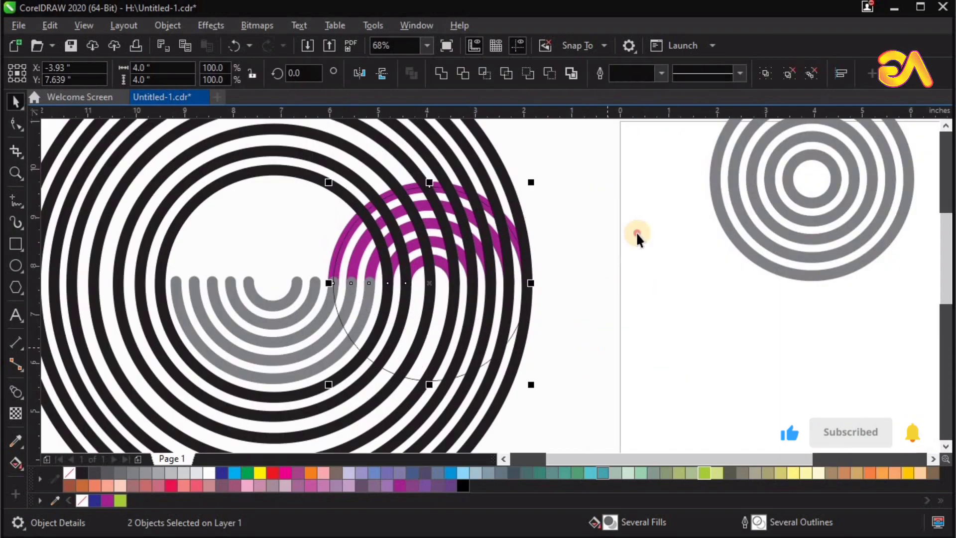
Step: Fill the 4 in circle with light blue (C:40 M:0 Y:0 K:0)
left_click(636, 235)
left_click(408, 378)
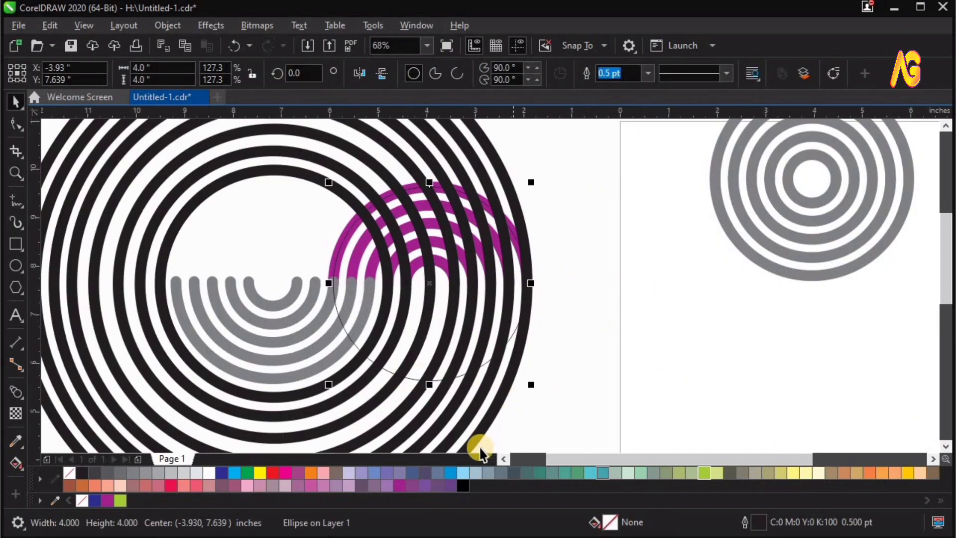
left_click(463, 473)
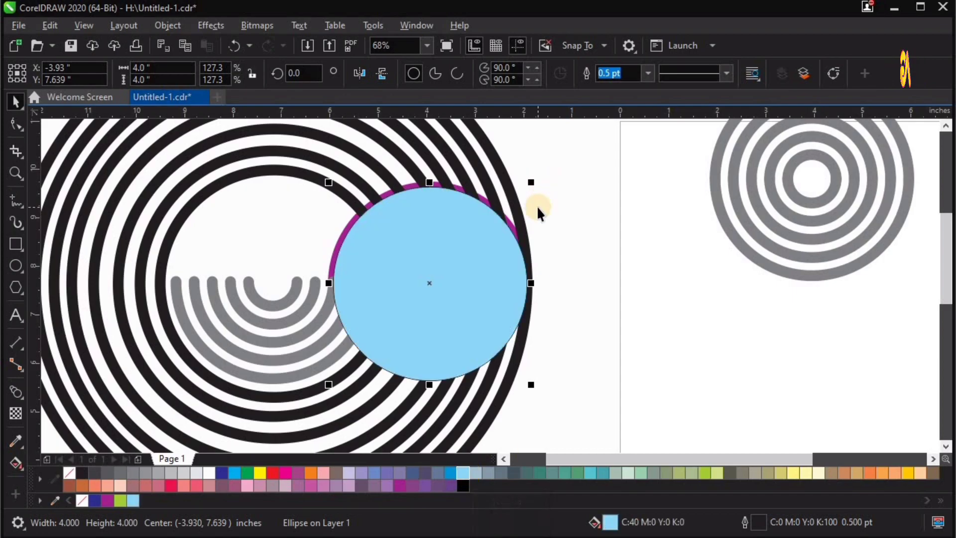
Step: Remove the filled circle's outline and enlarge it from its centre to about 4.23 in so it covers the purple arcs
left_click_drag(533, 180, 538, 180)
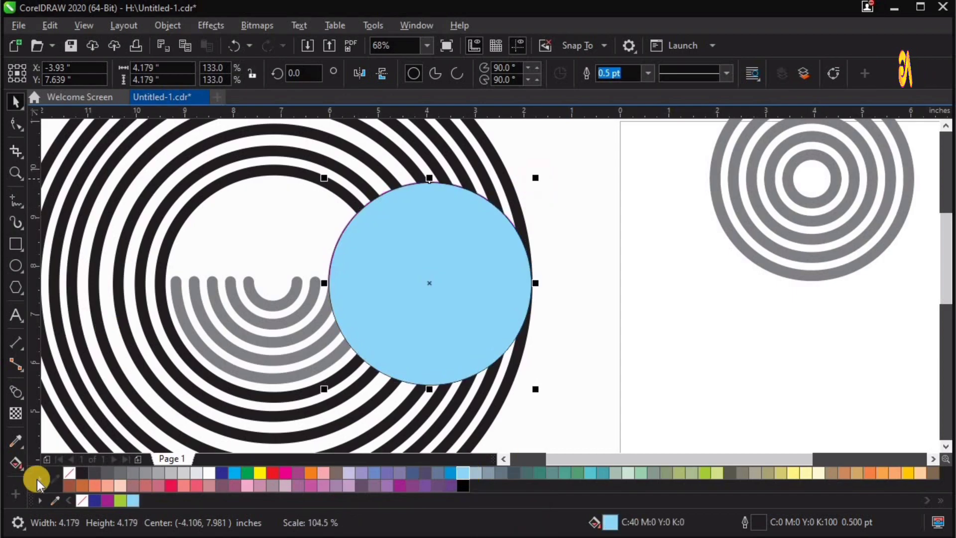
right_click(69, 473)
key("F2")
left_click_drag(272, 185, 663, 312)
left_click_drag(643, 128, 638, 158)
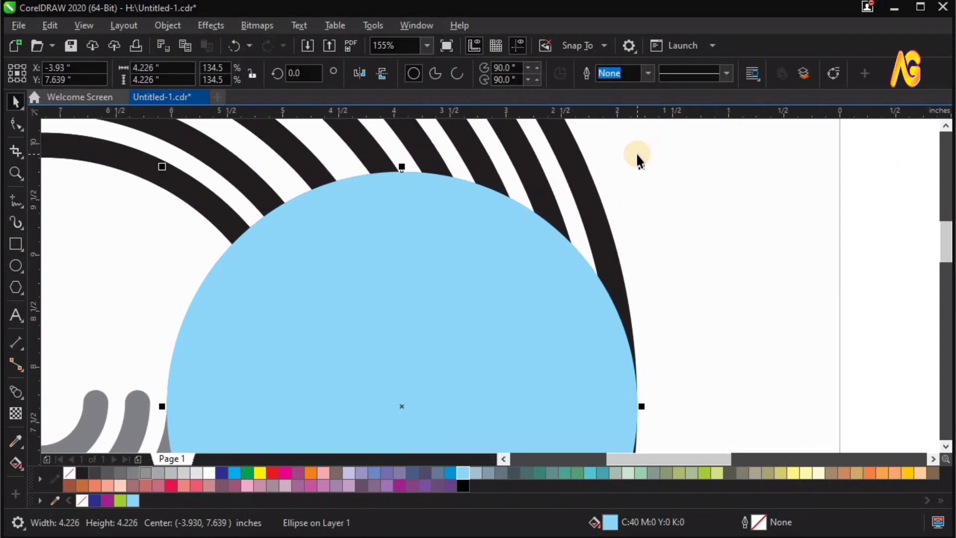
Step: Change the fill of the circle over the purple arcs to green (C:100 M:0 Y:100 K:0)
key("F8")
key("F4")
key("z")
left_click_drag(665, 408, 335, 188)
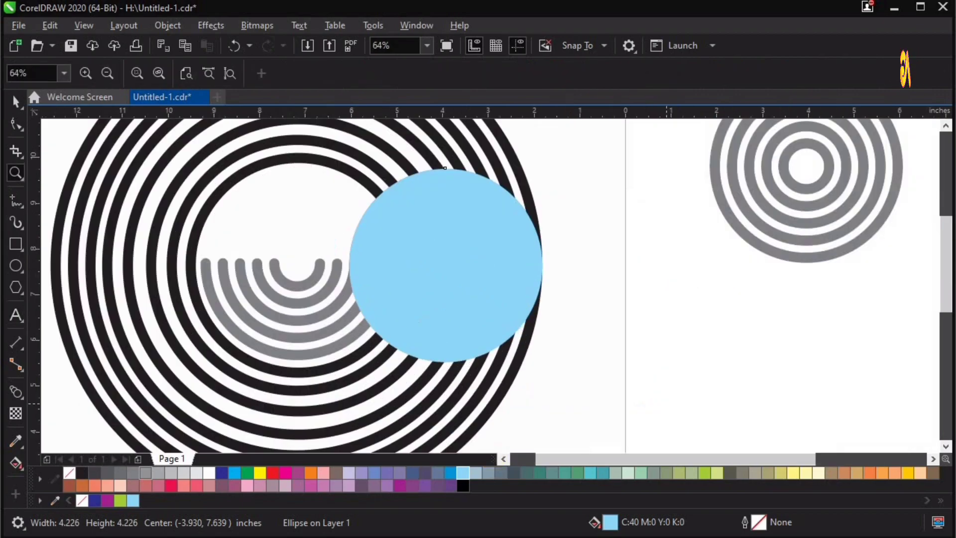
key("space")
left_click_drag(390, 336, 390, 339)
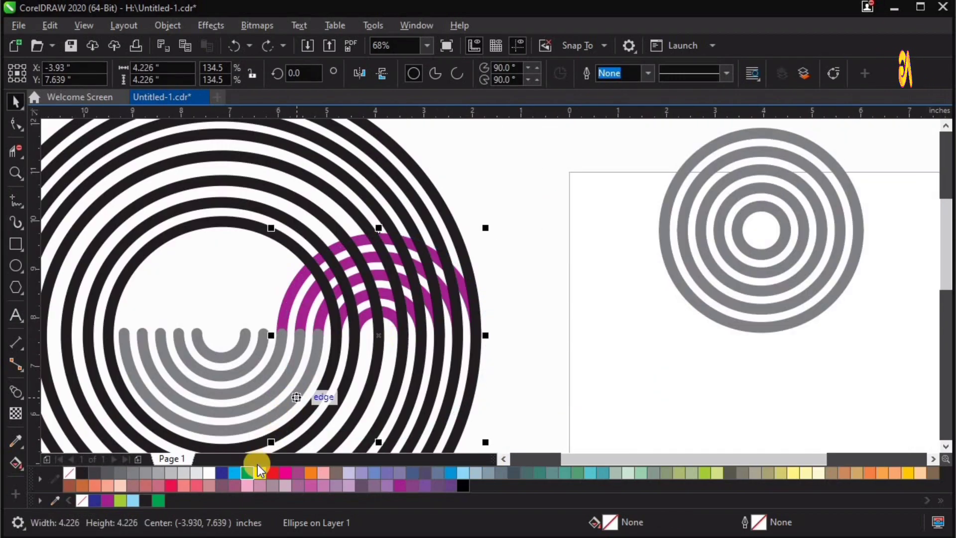
left_click(248, 473)
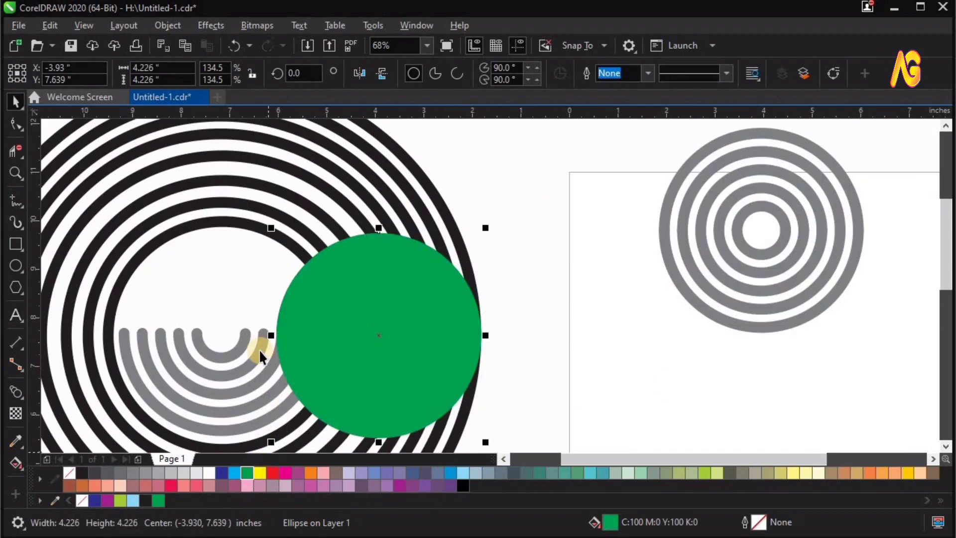
Step: Apply a uniform transparency of 62 to the green circle
left_click(16, 415)
left_click(366, 216)
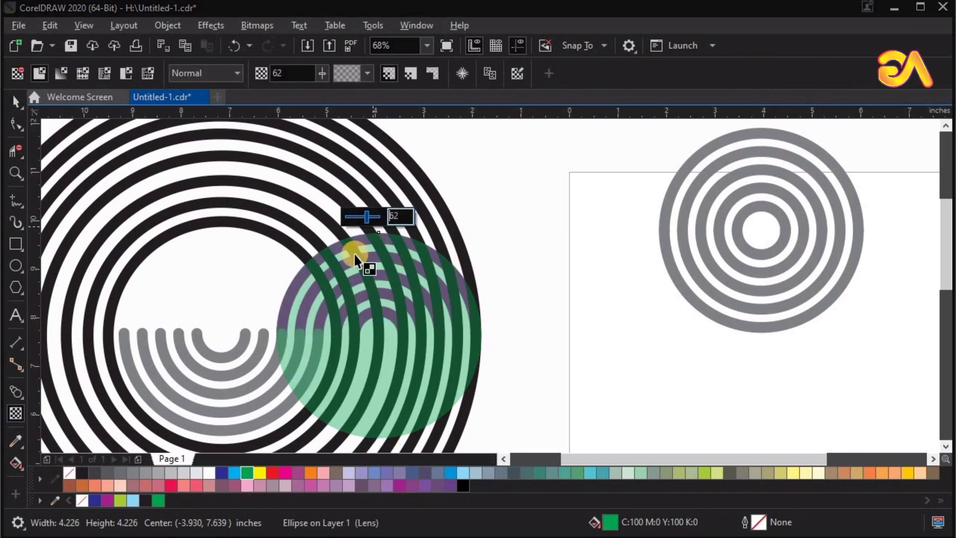
left_click_drag(231, 202, 598, 374)
key("ctrl+z")
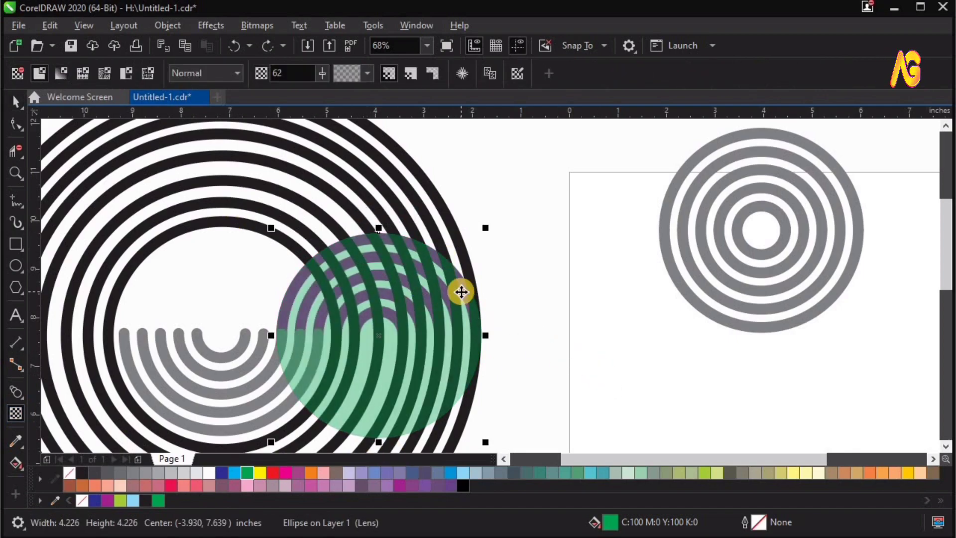
Step: Remove the parts of all eight black rings outside the green circle with Virtual Segment Delete
key("F8")
key("F4")
key("ctrl+space")
left_click(24, 159)
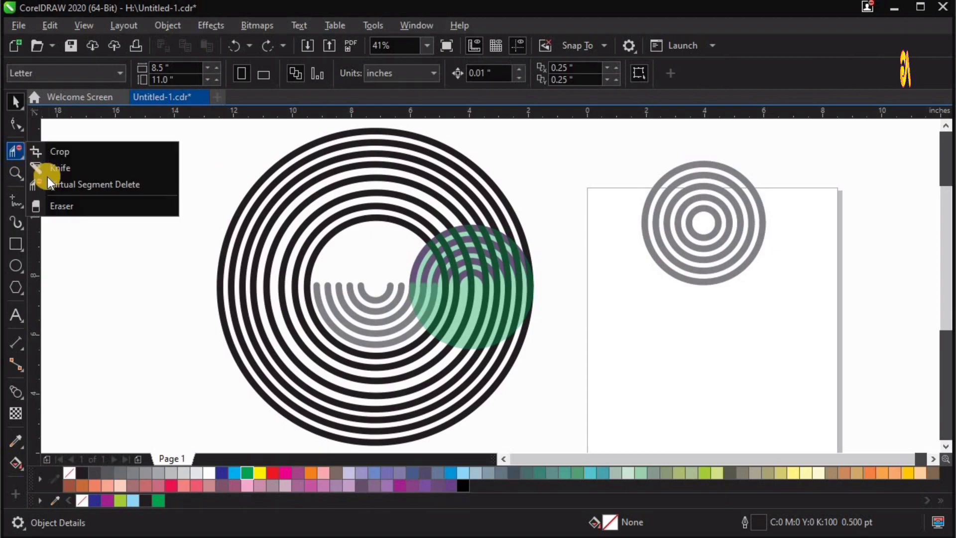
left_click(54, 184)
left_click(463, 158)
left_click(446, 162)
left_click(433, 164)
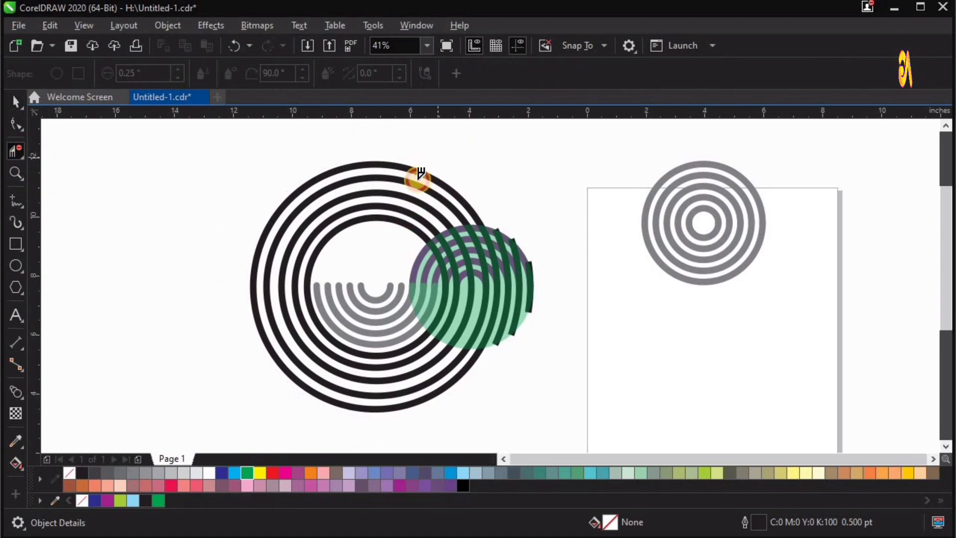
left_click(421, 174)
left_click(411, 185)
left_click(400, 196)
left_click(392, 208)
left_click(384, 218)
Step: Delete the grey lower arc segments that lie outside the green circle
left_click(378, 307)
left_click(380, 321)
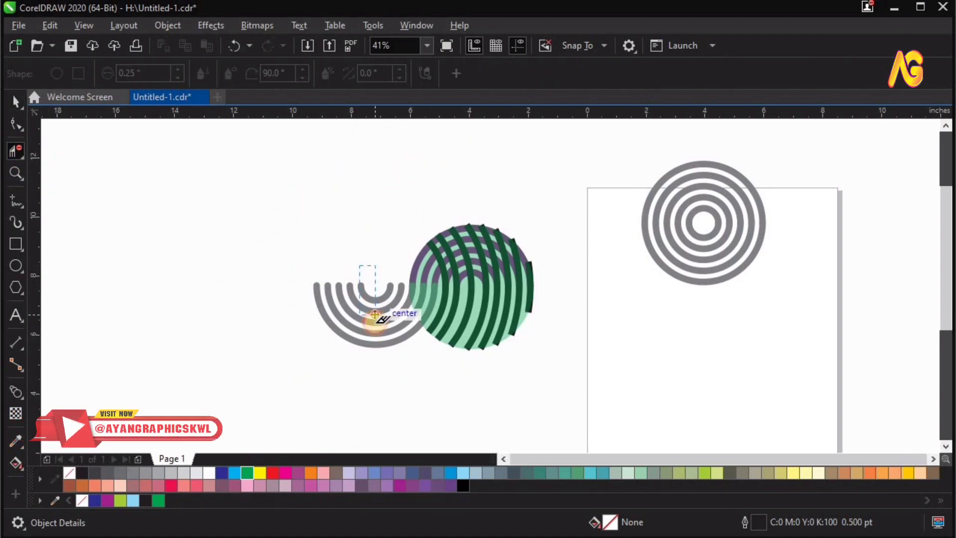
left_click(375, 331)
left_click(420, 277)
Step: Send the transparent green circle behind the purple, grey and black arcs
key("z")
left_click_drag(338, 214, 568, 356)
left_click_drag(288, 150, 817, 393)
key("space")
left_click(646, 247)
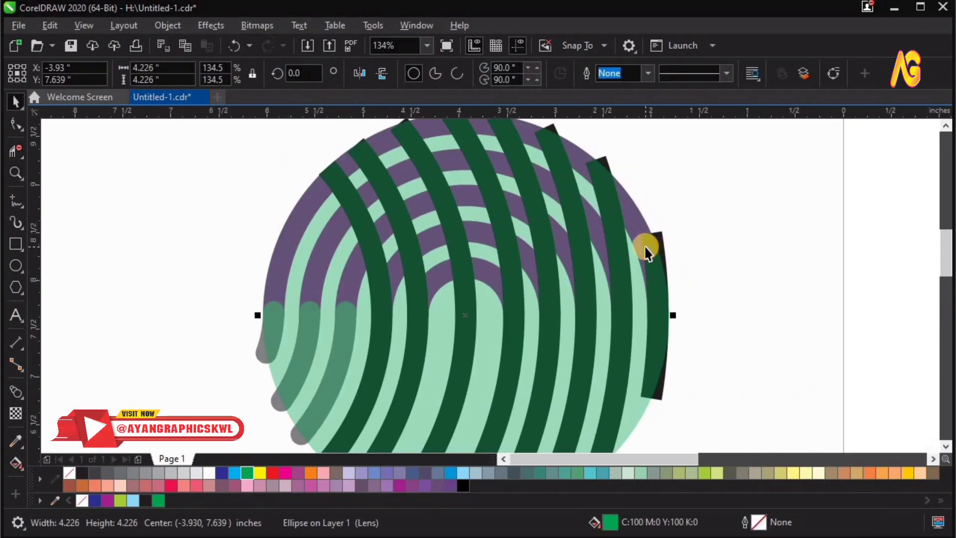
key("shift+Page_Down")
Step: Give all eight black arcs round line caps
left_click(657, 259)
left_click(614, 224, "shift")
left_click(576, 221, "shift")
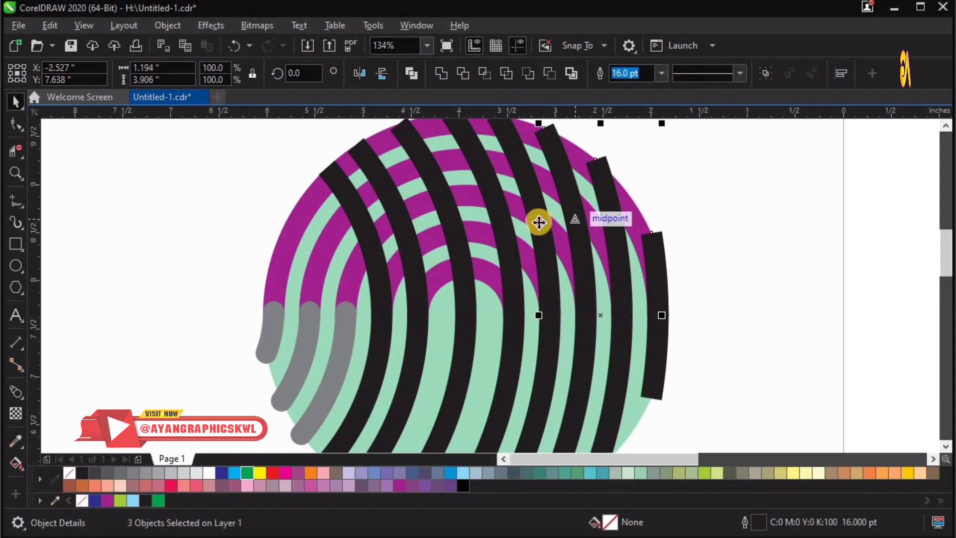
left_click(538, 223, "shift")
left_click(489, 237, "shift")
left_click(408, 270, "shift")
left_click(378, 278, "shift")
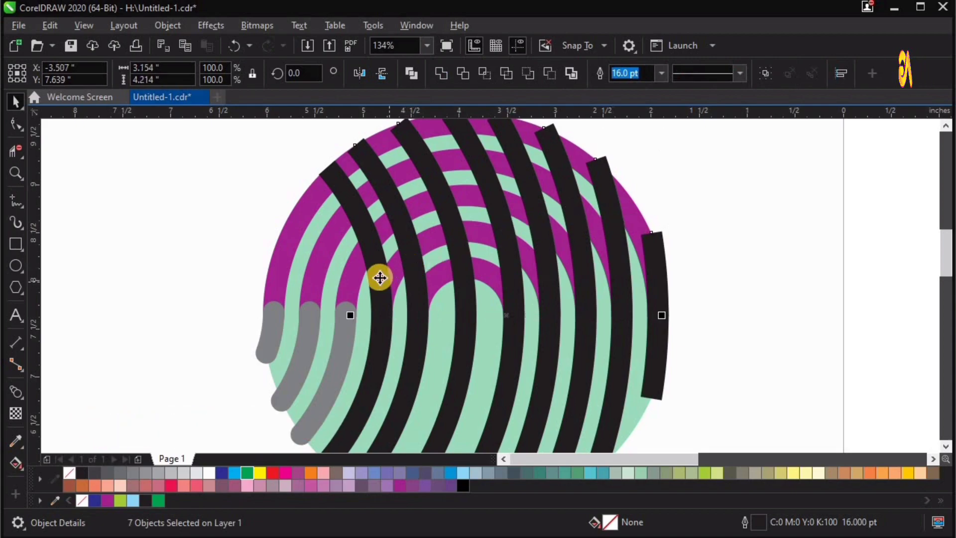
left_click(488, 215, "shift")
key("F12")
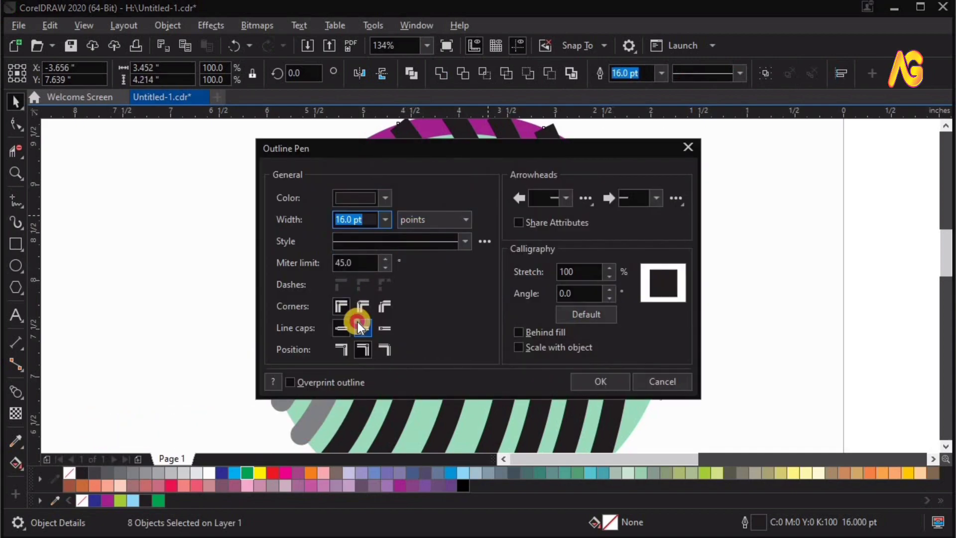
left_click(598, 381)
key("Escape")
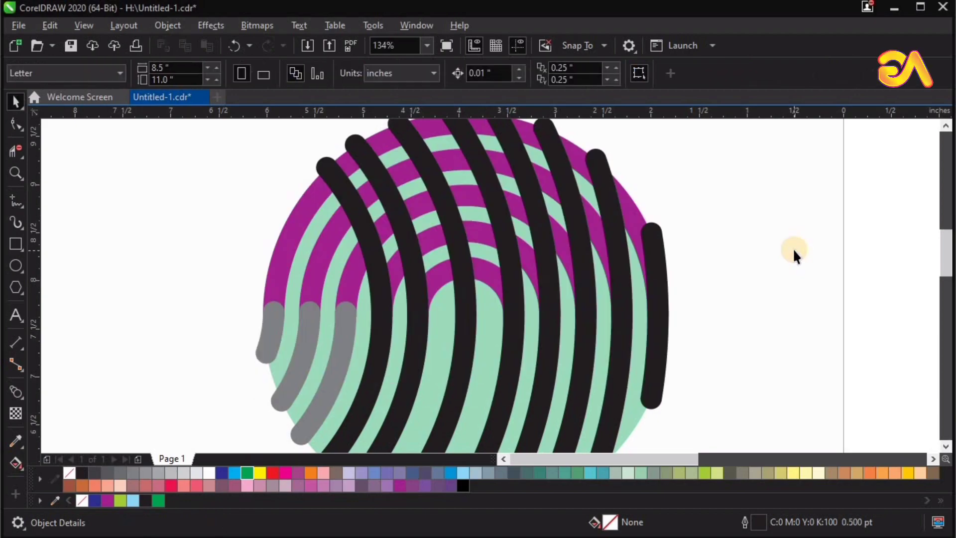
scroll(480, 196, "down", 3)
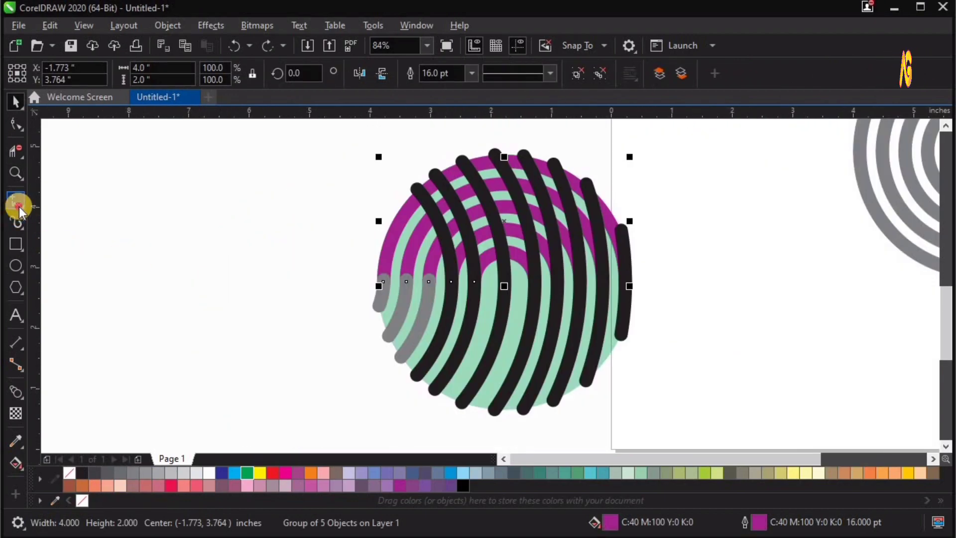
left_click(18, 208)
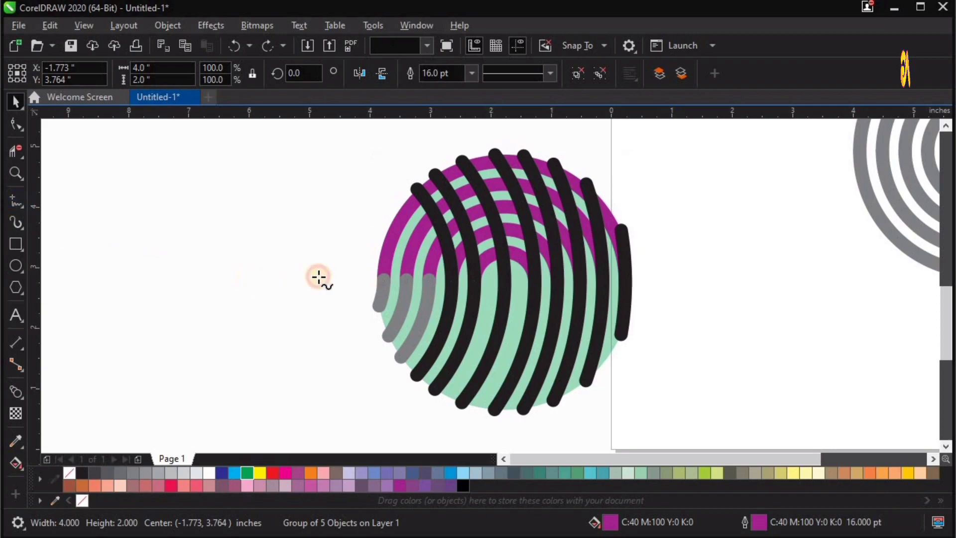
left_click_drag(124, 259, 352, 278)
key("Delete")
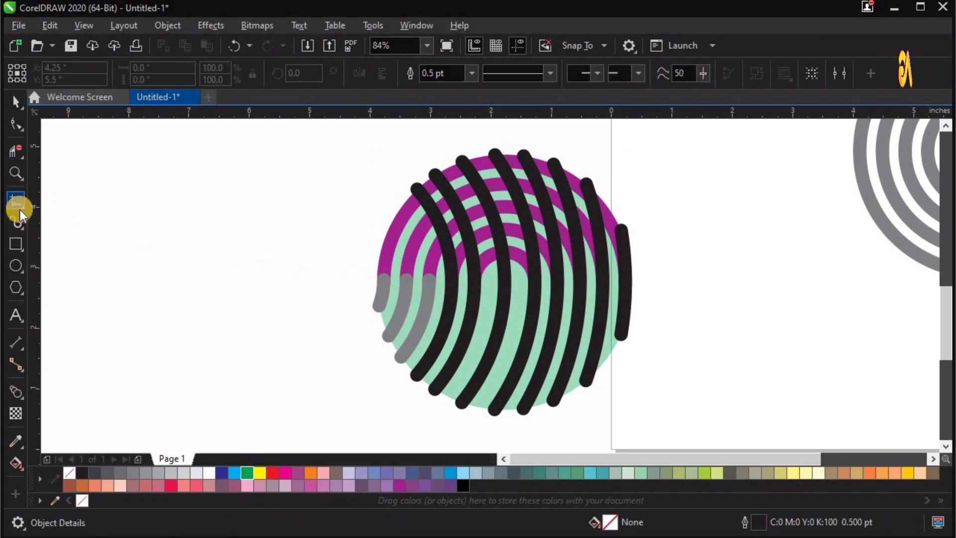
Step: Draw a horizontal two-point line about 5.23 in long from the empty area into the circle, across the grey arcs
left_click(25, 209)
left_click(115, 223)
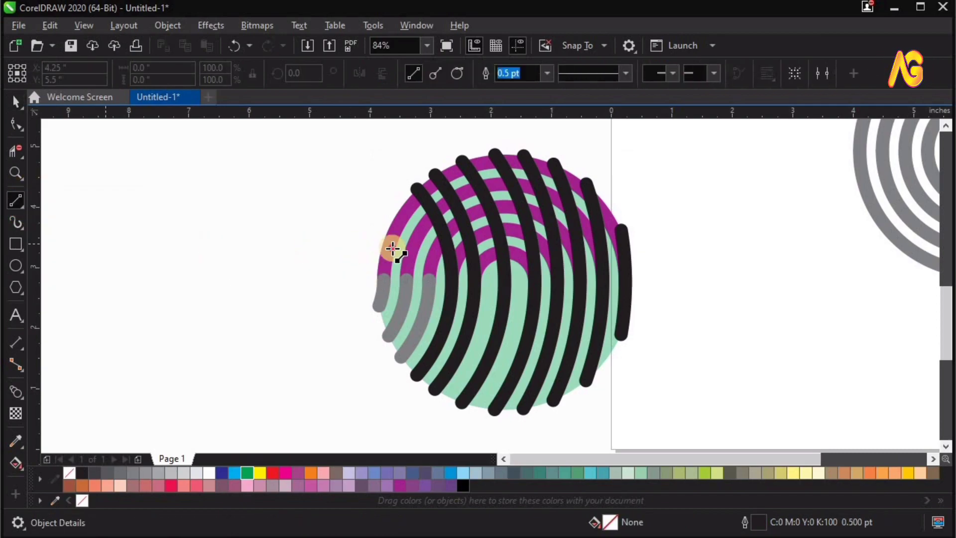
left_click_drag(125, 316, 446, 297)
key("space")
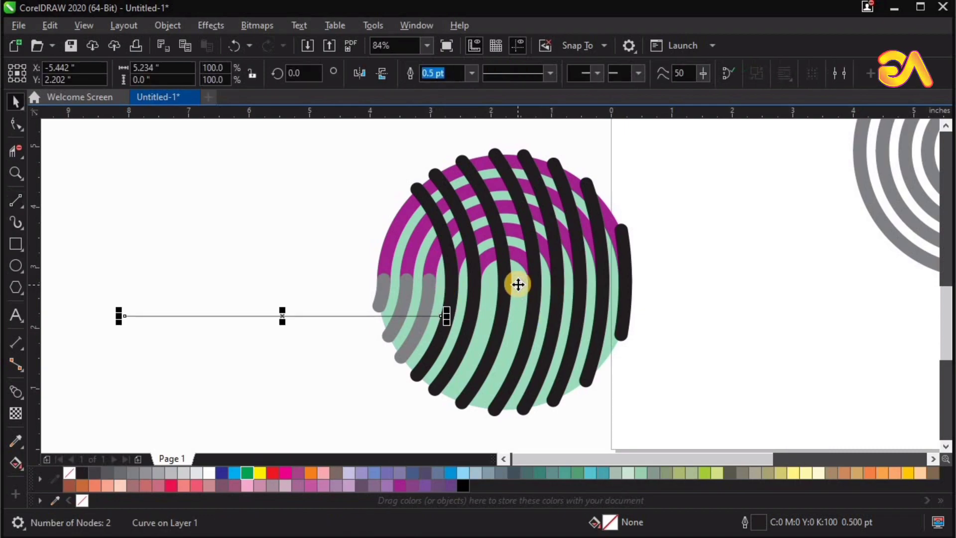
Step: Centre the horizontal line on the green circle in both directions
left_click(516, 281, "shift")
key("c")
key("z")
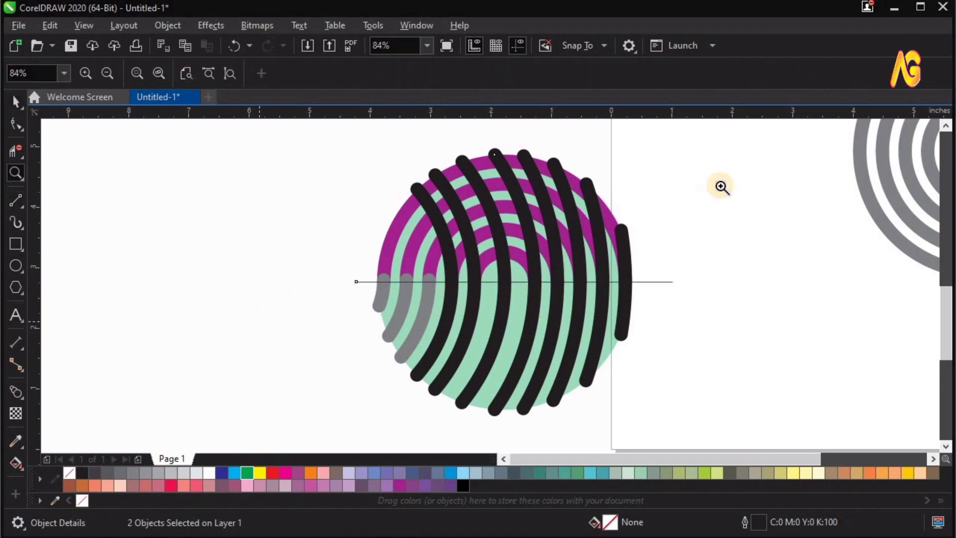
left_click_drag(261, 321, 748, 202)
key("space")
left_click(238, 187)
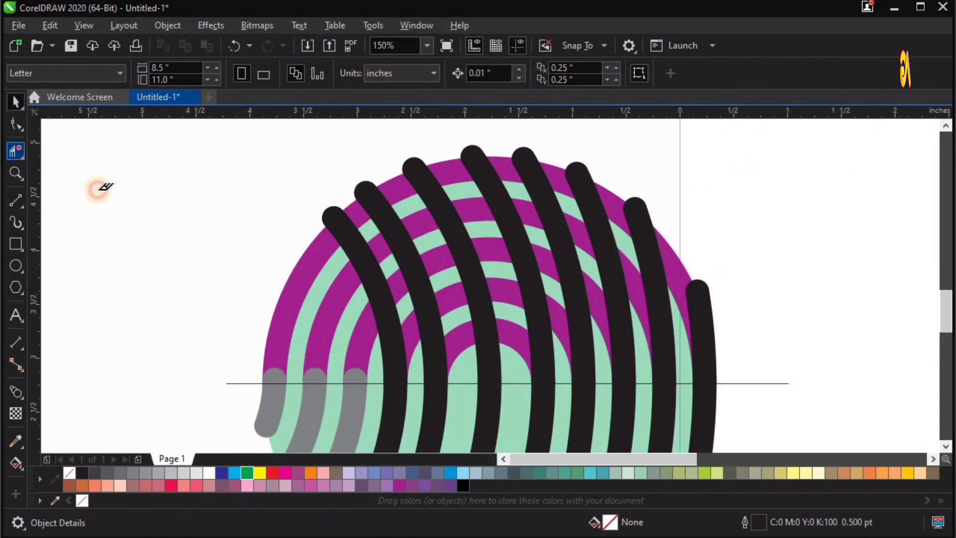
Step: Delete the segments of the third and fourth black arcs just above the horizontal line, undoing any cut that removes purple parts
left_click(531, 342)
left_click_drag(543, 344, 521, 256)
left_click_drag(499, 358, 391, 367)
key("ctrl+z")
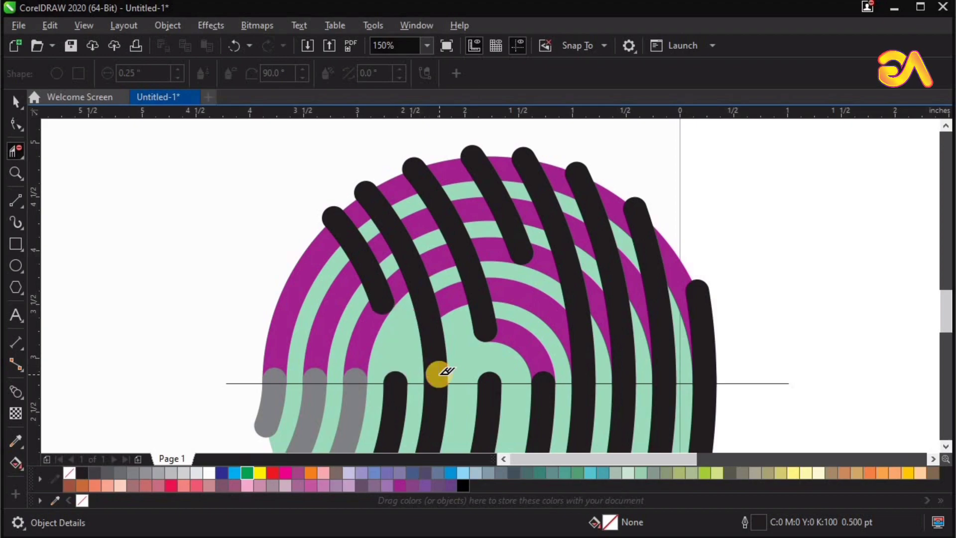
left_click_drag(456, 355, 434, 326)
key("ctrl+z")
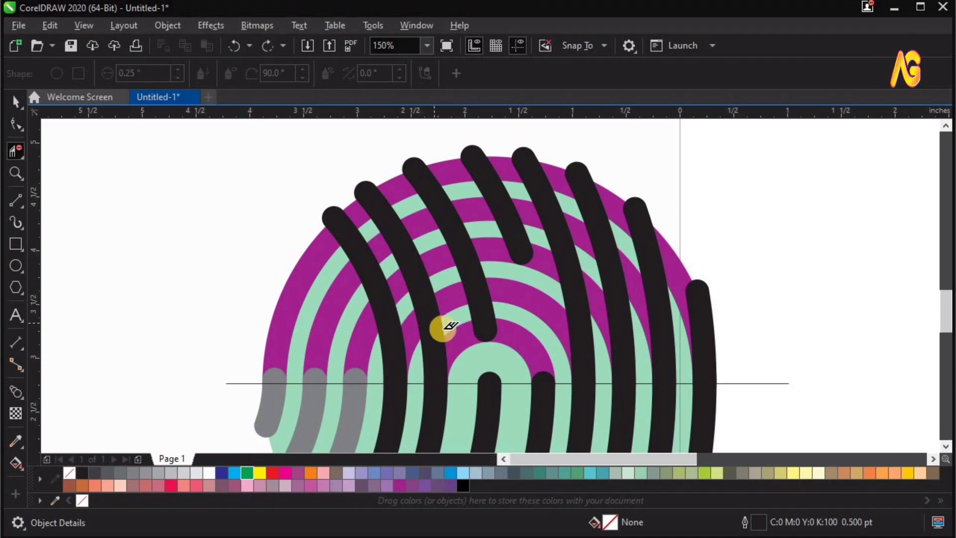
Step: Delete the segments just above the horizontal line from the first, second, fifth and sixth black arcs
left_click(437, 331)
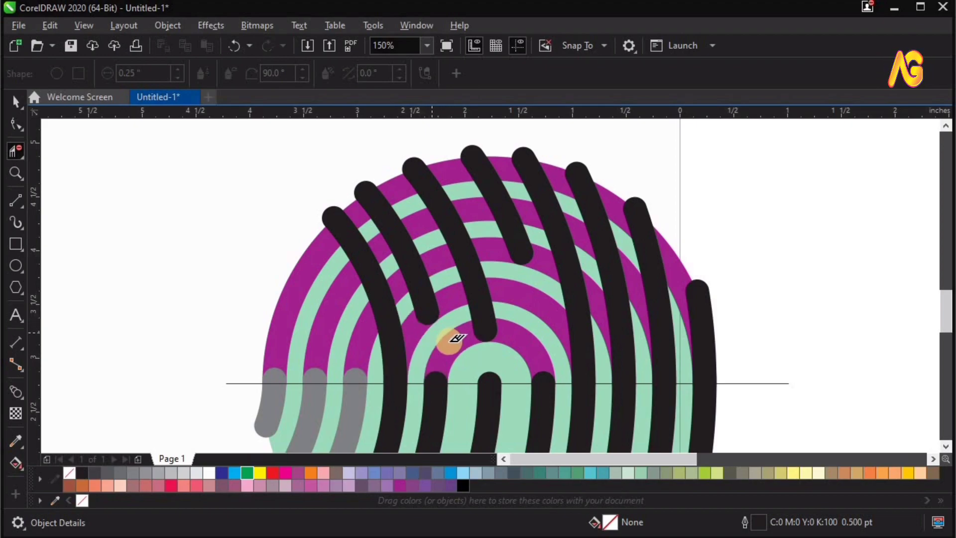
left_click(402, 350)
left_click(589, 339)
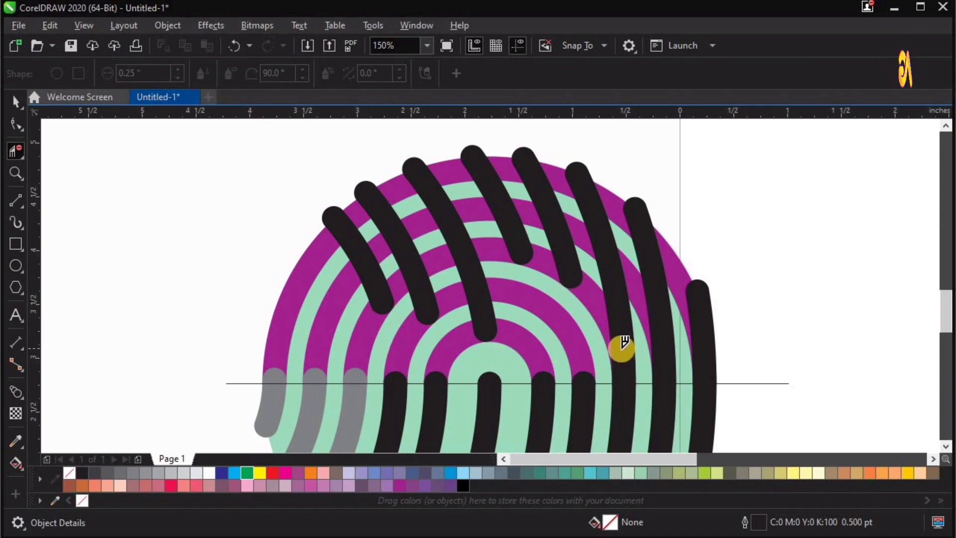
left_click(629, 347)
Step: Delete the overlapping segments above the line from the two outermost black arcs at the circle's right edge, keeping the purple arcs
left_click(678, 356)
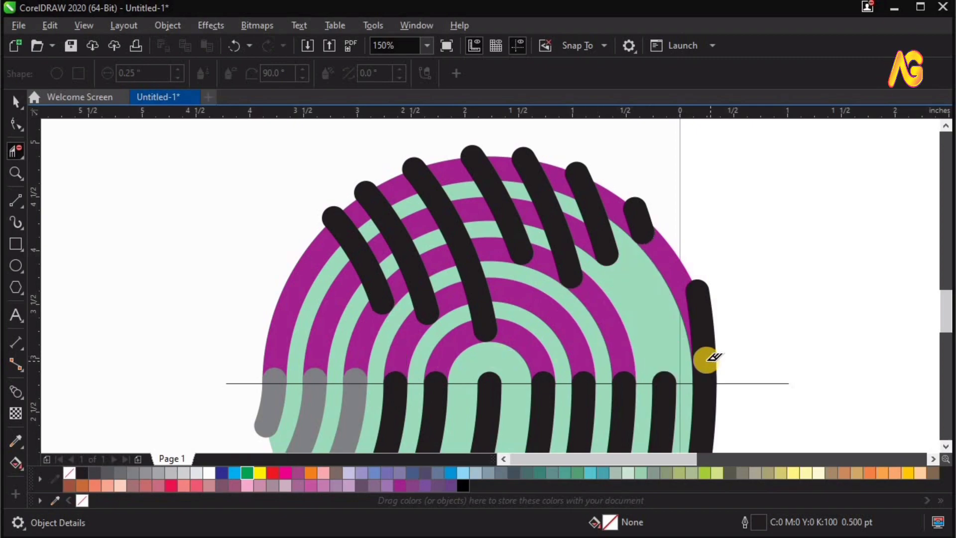
key("ctrl+z")
left_click(662, 309)
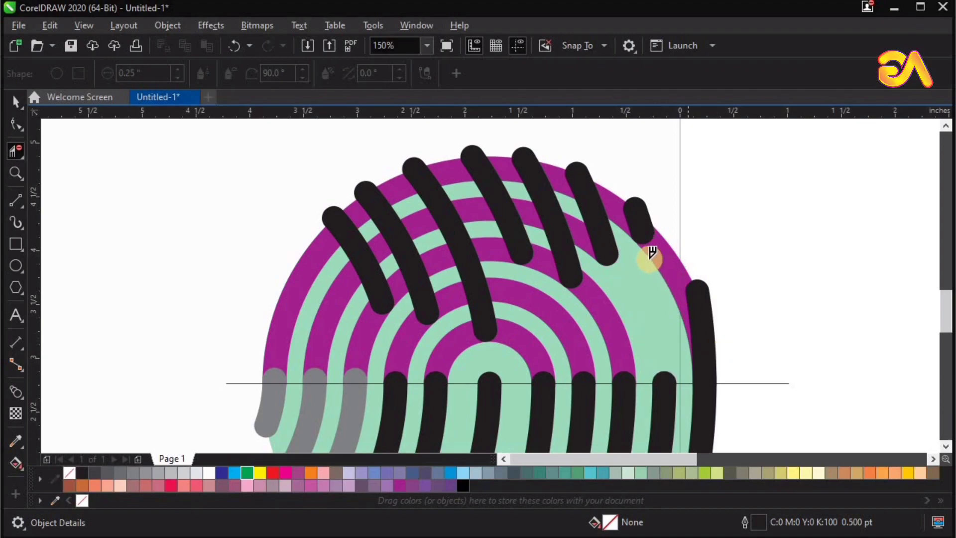
key("ctrl+z")
left_click(656, 264)
left_click(711, 340)
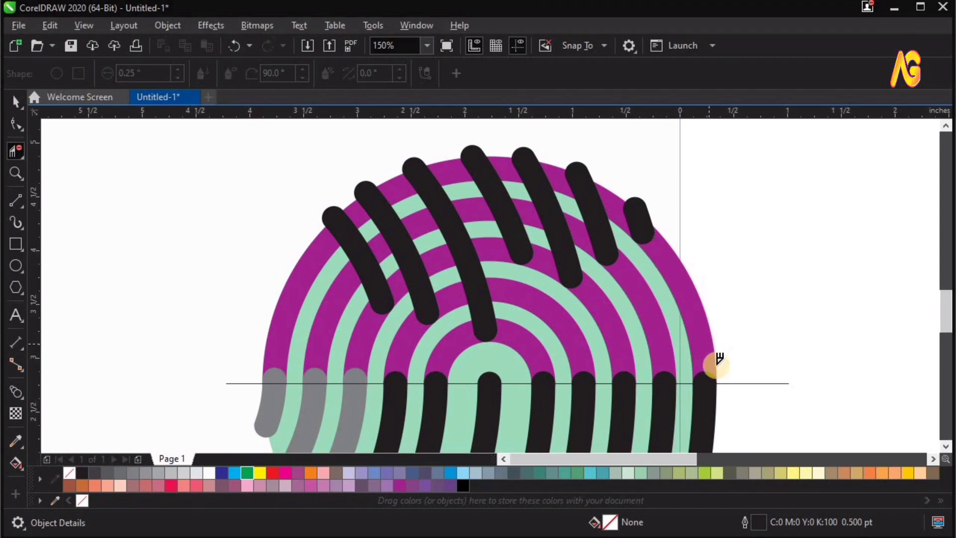
Step: Break the seventh black arc apart and move its short upper piece off the circle
key("space")
left_click(640, 229)
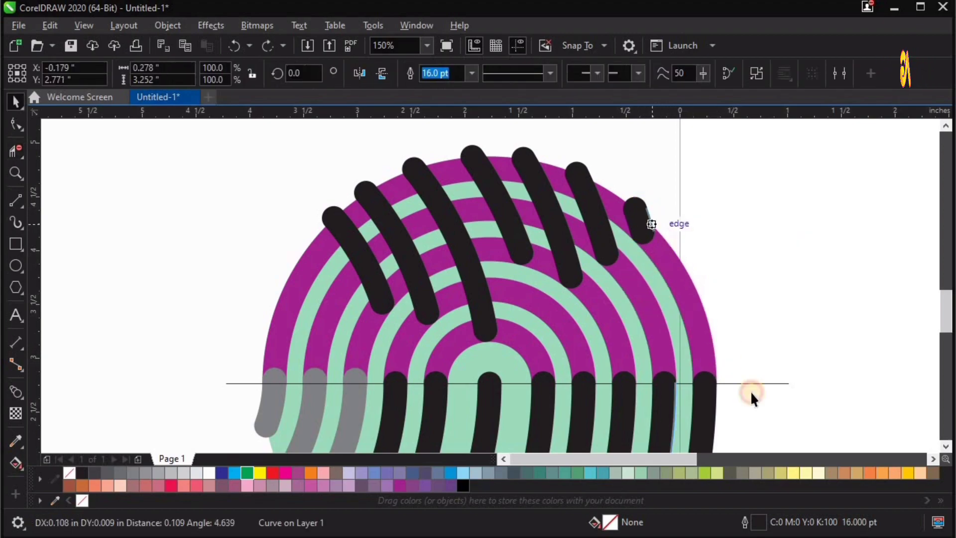
right_click(642, 221)
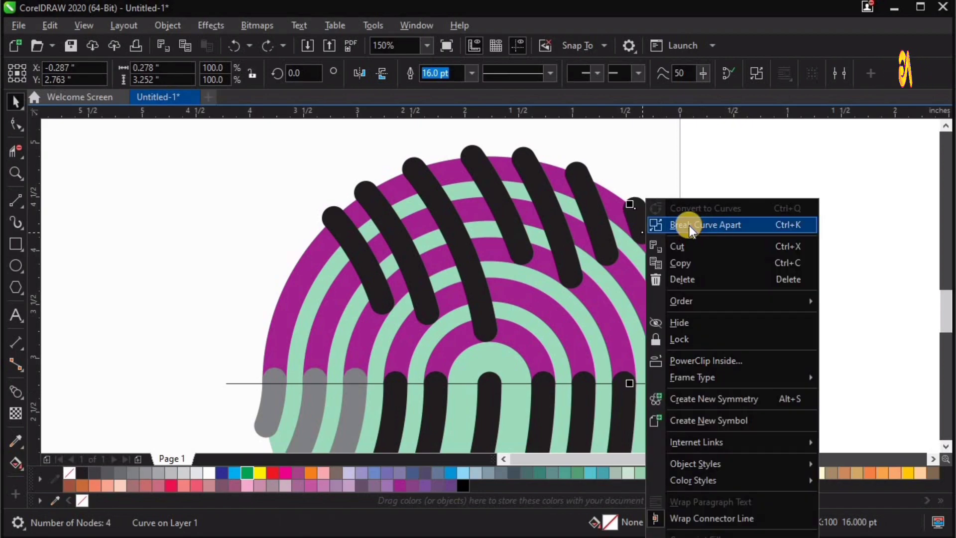
left_click(690, 225)
left_click(720, 196)
left_click_drag(639, 220, 739, 196)
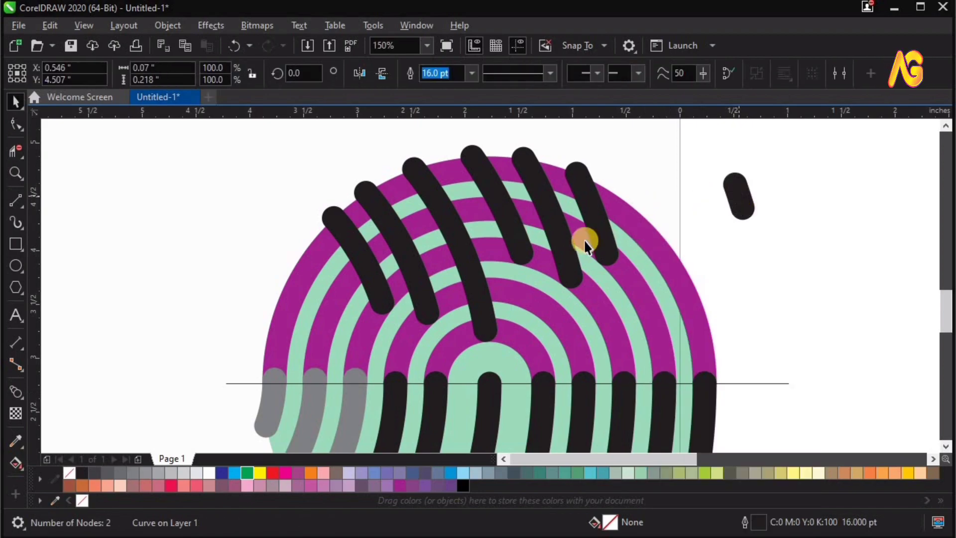
key("Escape")
Step: Break the sixth black arc apart and delete its loose upper piece
left_click(613, 234)
right_click(613, 235)
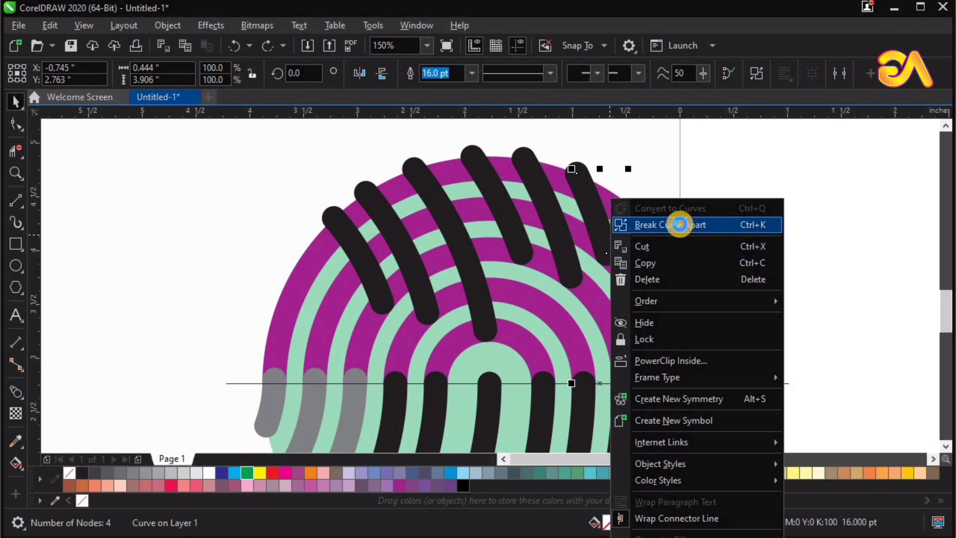
left_click(680, 225)
key("Escape")
left_click(573, 232)
key("Delete")
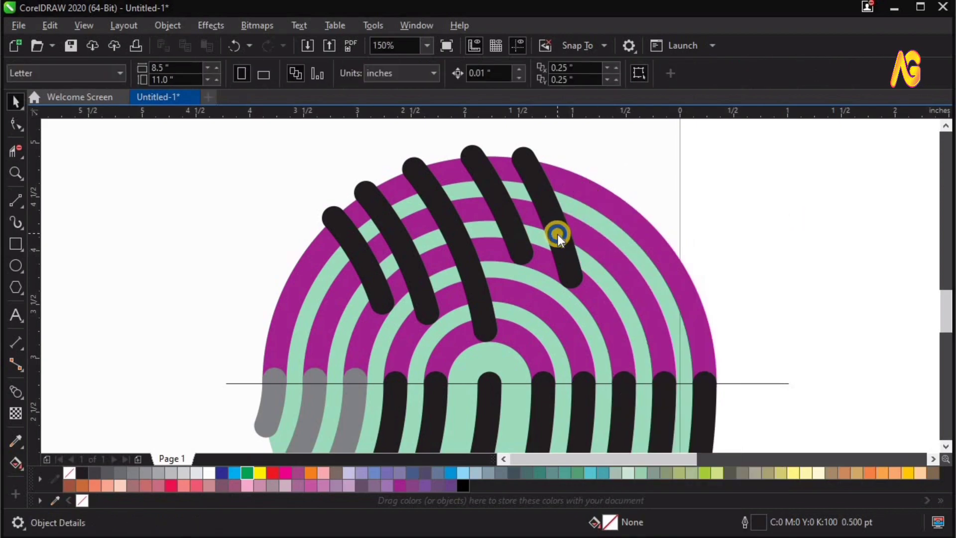
Step: Break the remaining black arcs apart and remove their loose pieces above the horizontal line, keeping the lower parts
right_click(558, 234)
left_click(653, 226)
key("Delete")
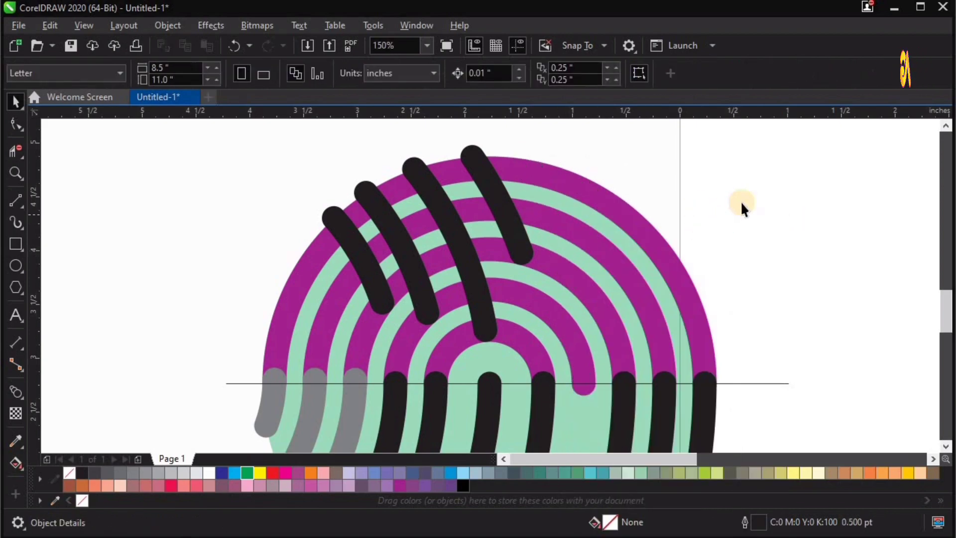
key("ctrl+z")
key("Escape")
left_click_drag(548, 217, 632, 202)
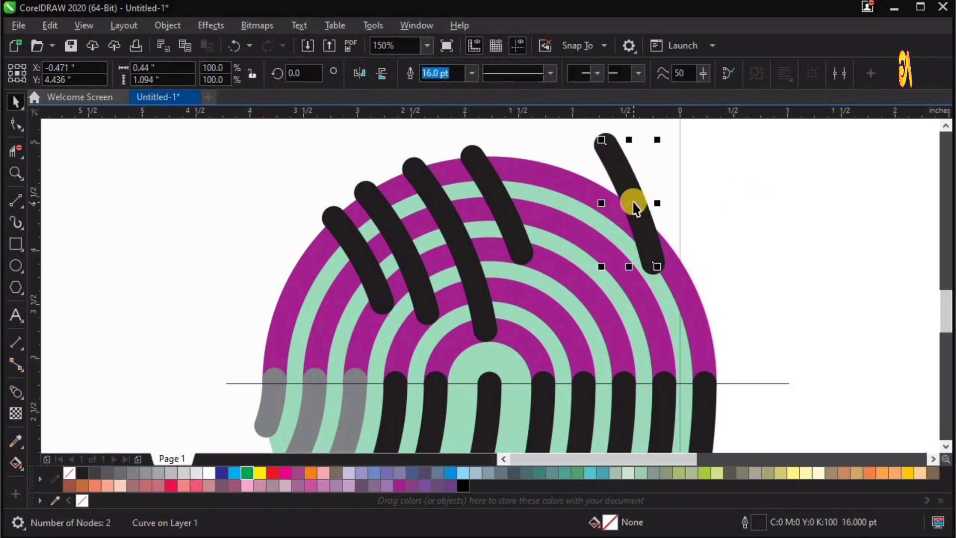
key("ctrl+z")
key("Escape")
Step: Delete the transparent green circle and the horizontal guide line
key("F4")
left_click(306, 368)
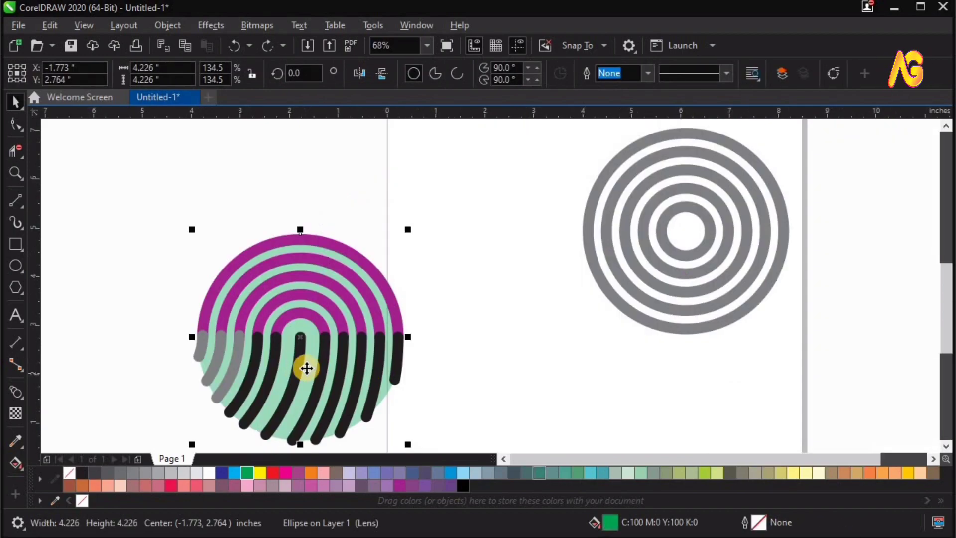
left_click_drag(522, 358, 570, 331)
key("Delete")
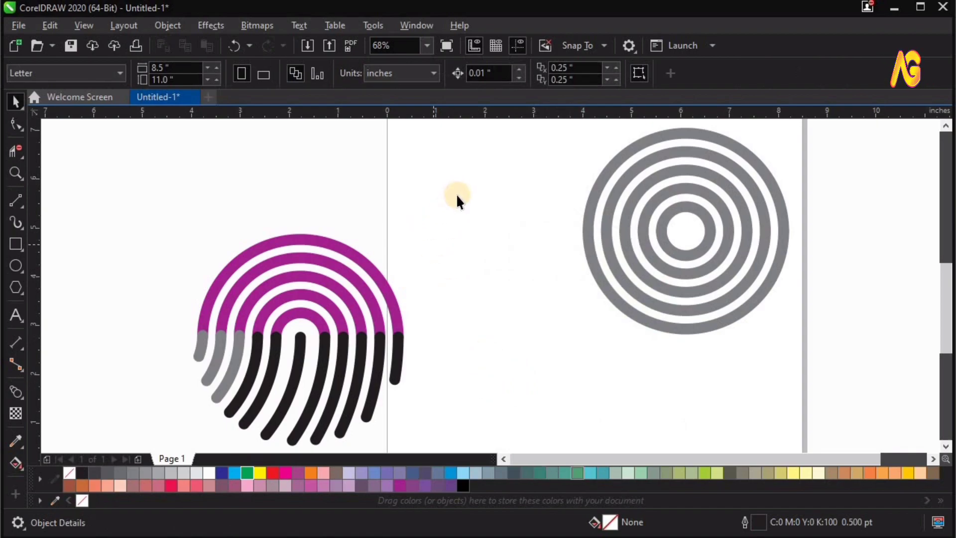
Step: Select all the purple, grey and black arcs of the design and give them a black fill
left_click_drag(250, 433, 154, 454)
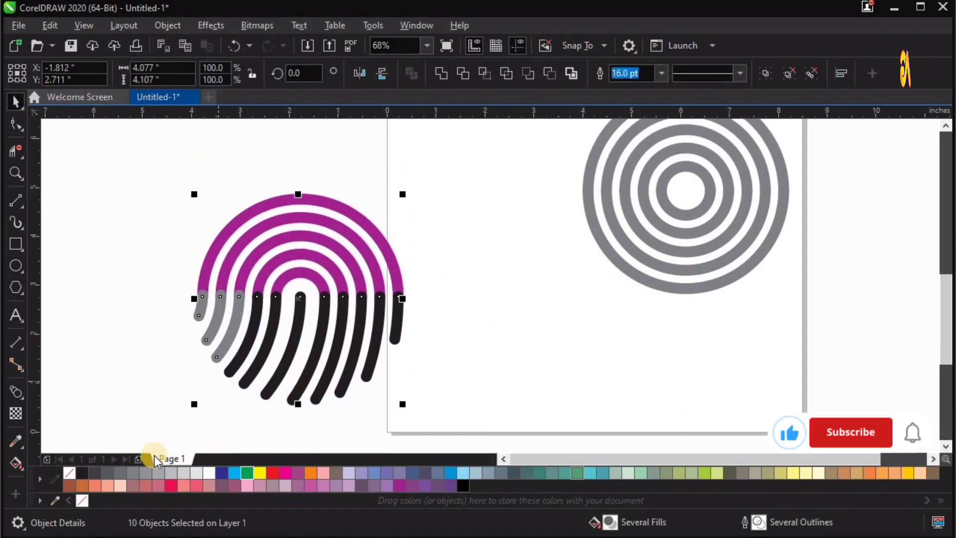
left_click(82, 472)
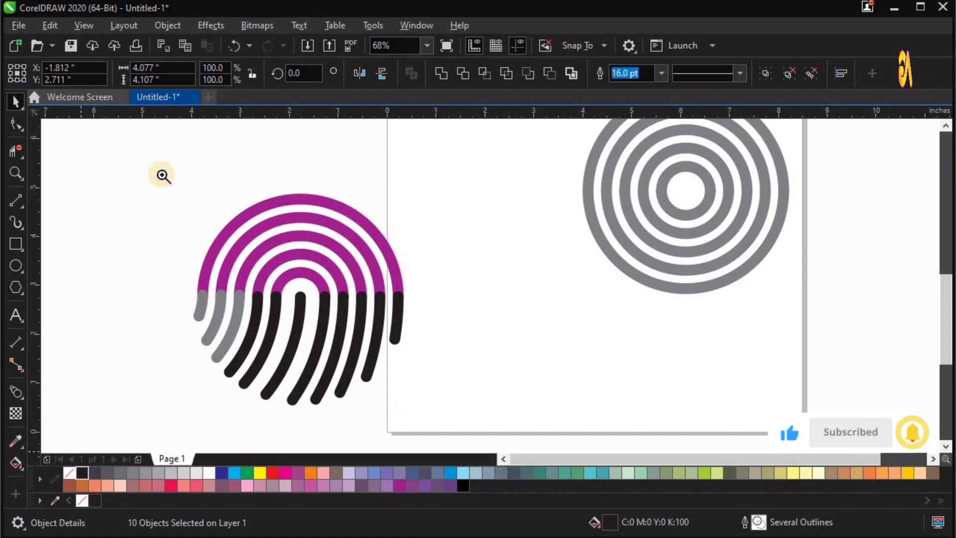
key("z")
left_click_drag(487, 439, 487, 439)
key("ctrl+z")
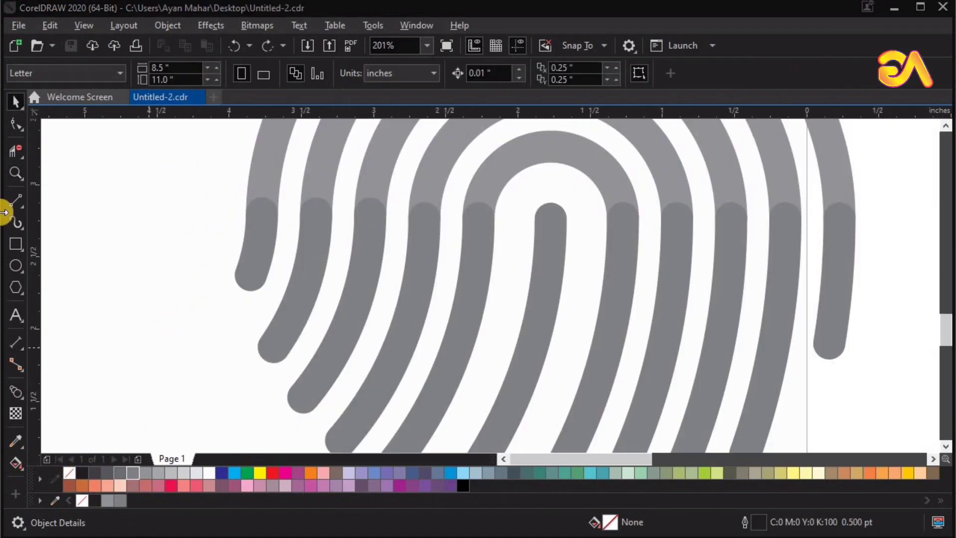
Step: Shorten the stripe just left of the centre stripe by adding a node below its upper end and deleting the end node
left_click(470, 323)
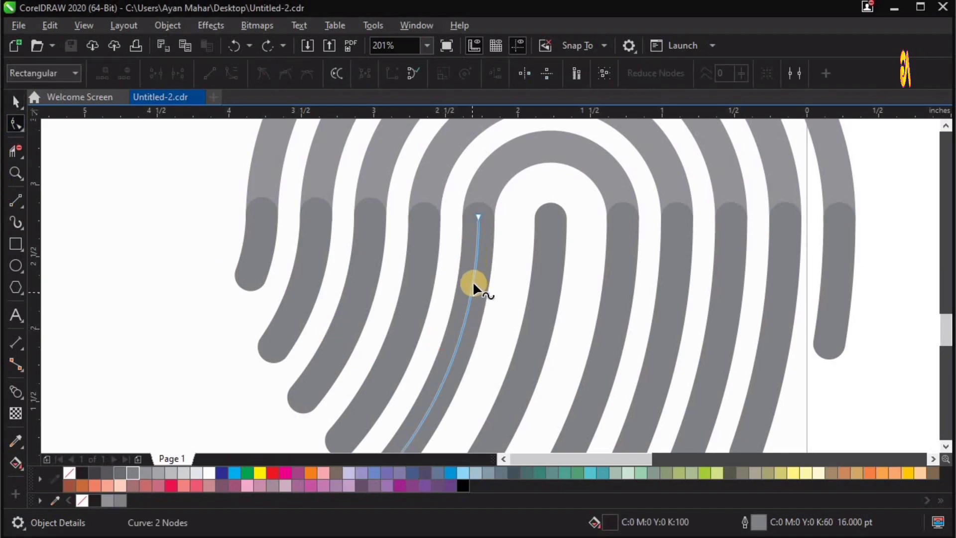
double_click(474, 278)
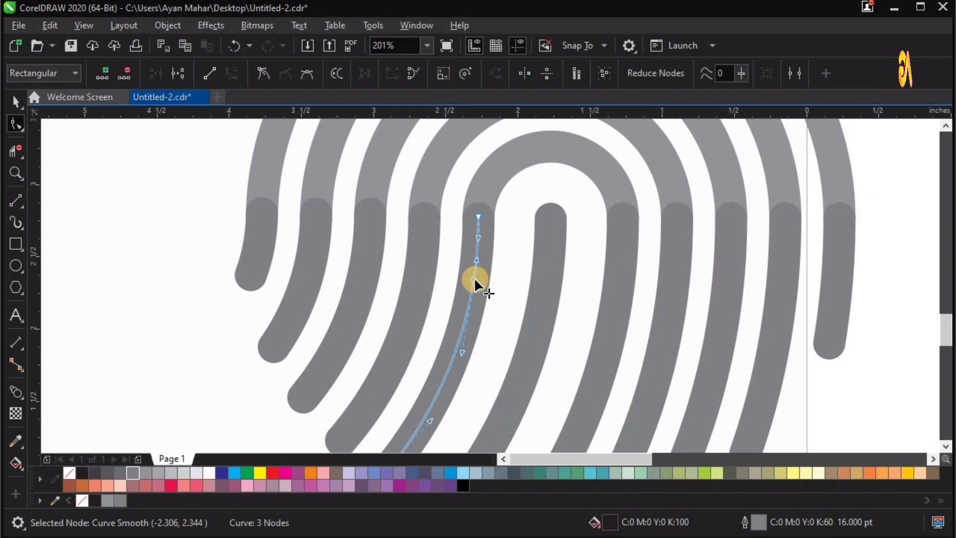
left_click(128, 76)
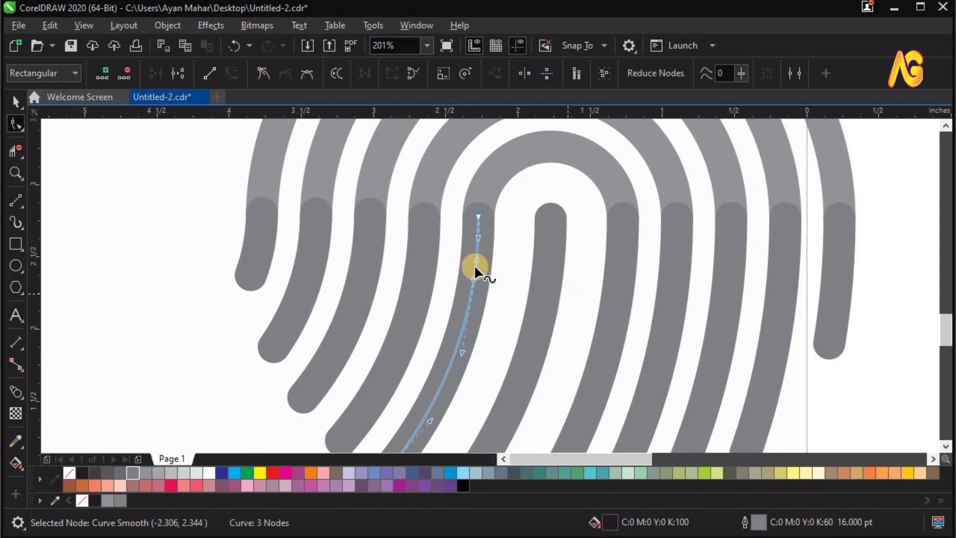
key("ctrl+z")
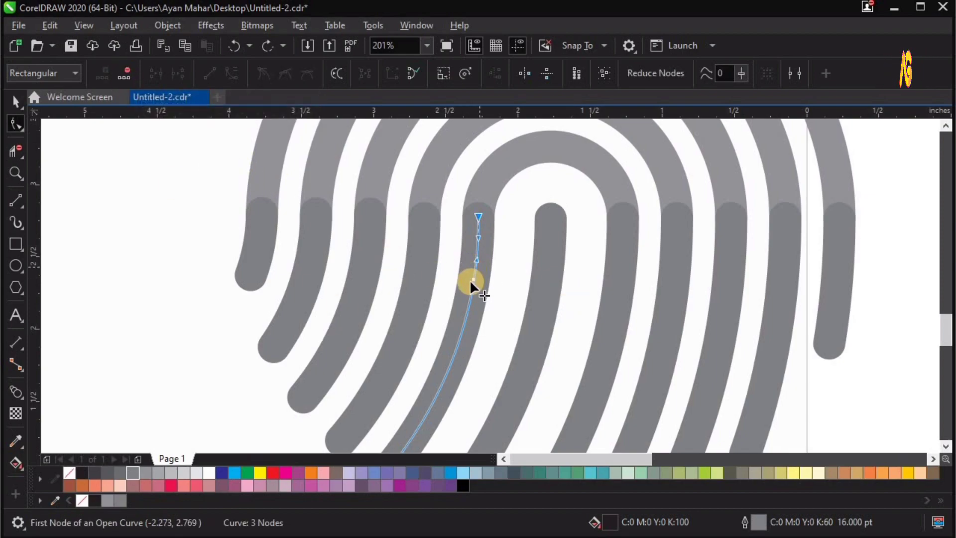
left_click(130, 73)
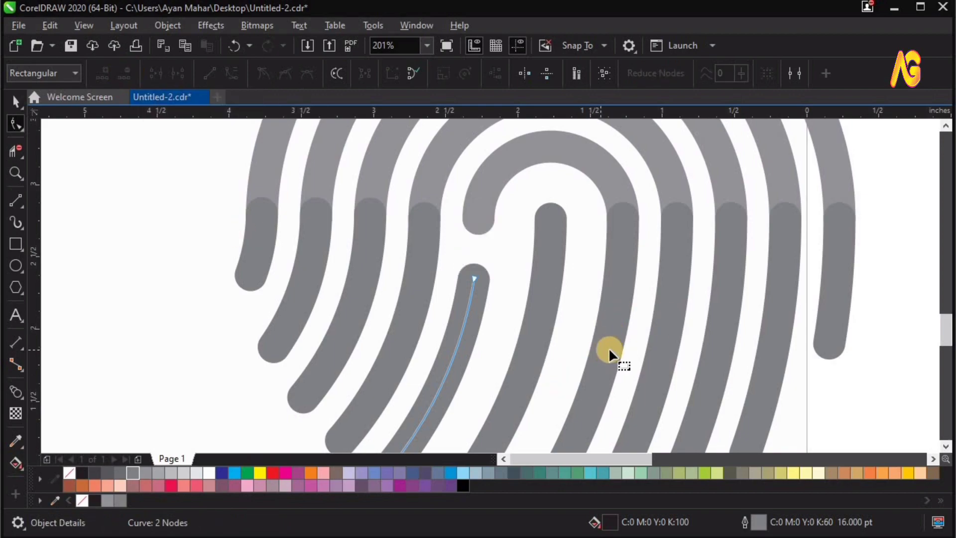
Step: Add four nodes along the lower half of the stripe just right of the centre stripe
scroll(601, 349, "down", 1)
key("z")
left_click_drag(312, 230, 819, 436)
key("space")
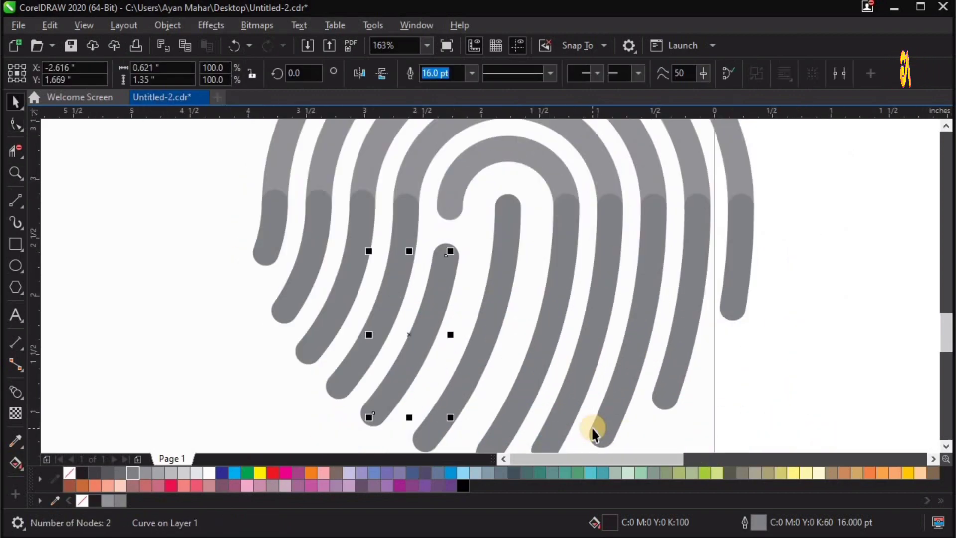
left_click(15, 141)
scroll(580, 382, "up", 1)
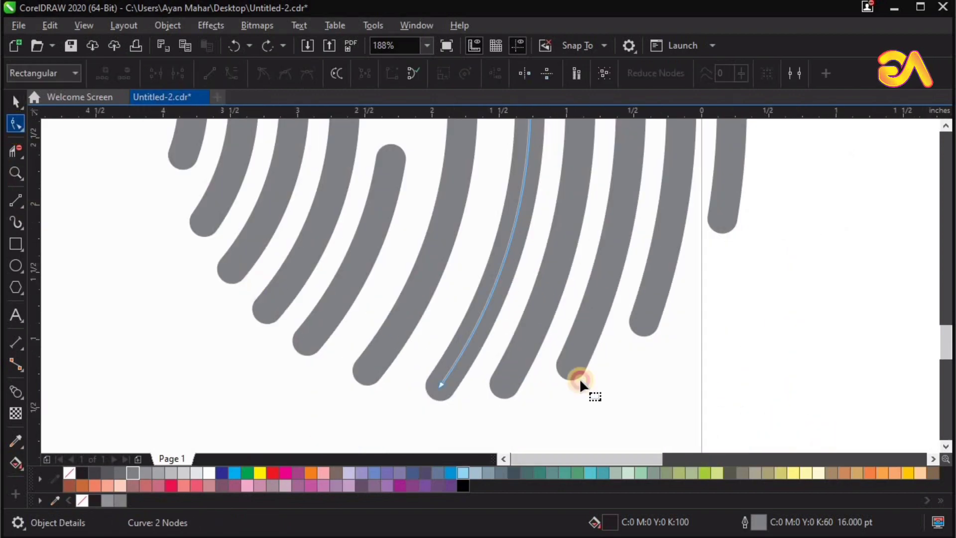
double_click(482, 312)
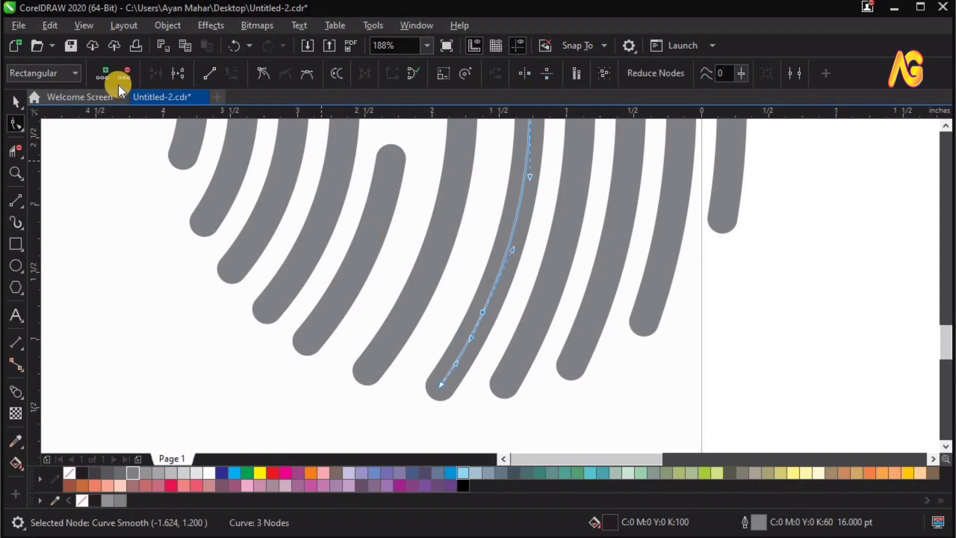
left_click(103, 74)
left_click(509, 263)
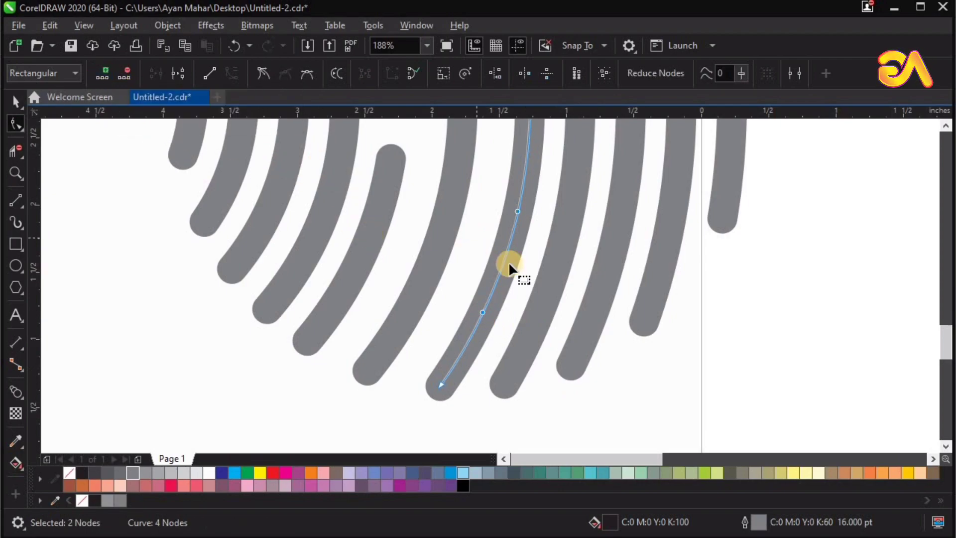
double_click(507, 245)
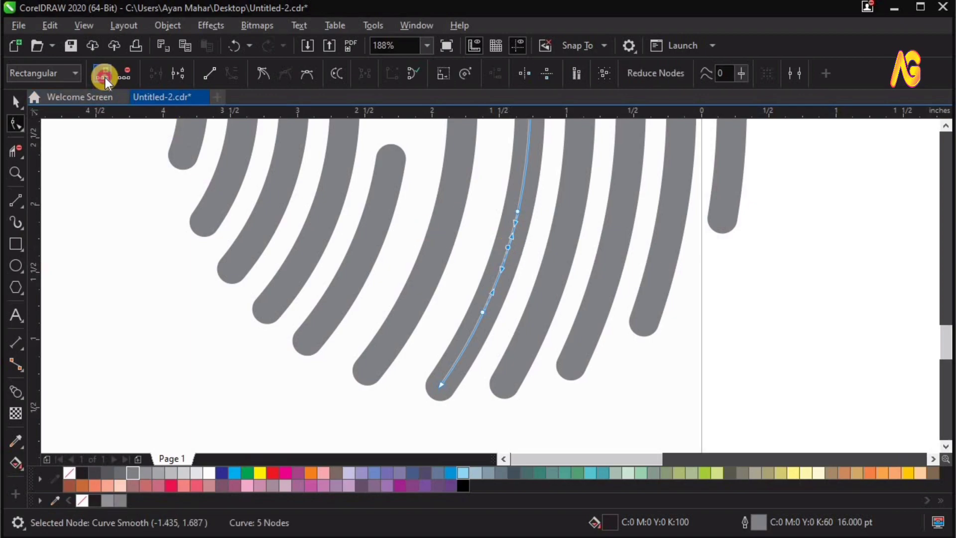
left_click(103, 74)
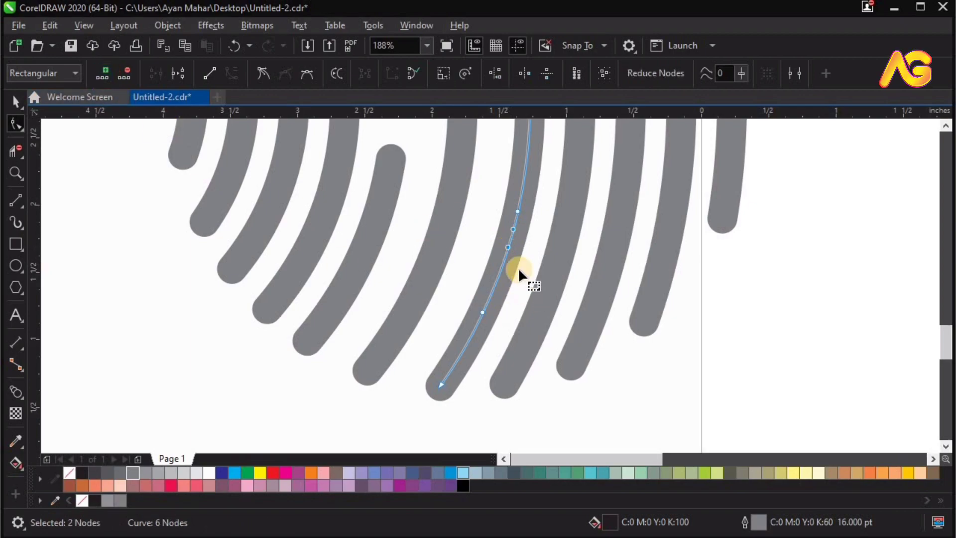
Step: Break that stripe's curve at the two close-set nodes and at the lowest added node
left_click(181, 73)
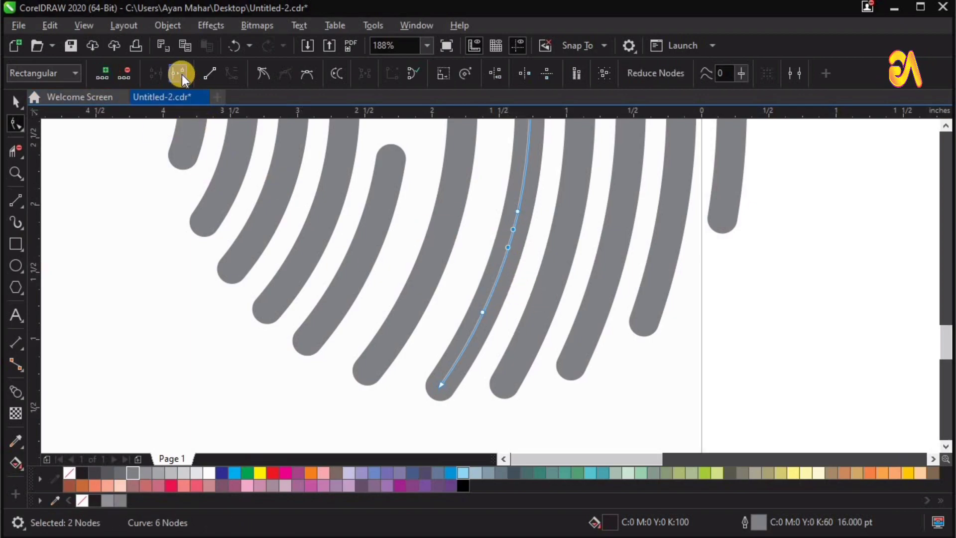
left_click(481, 311)
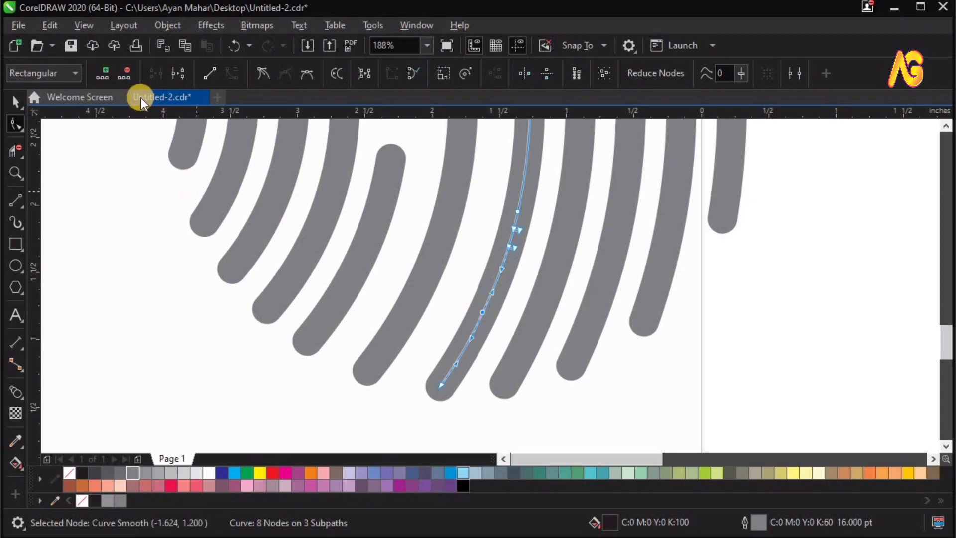
left_click(175, 75)
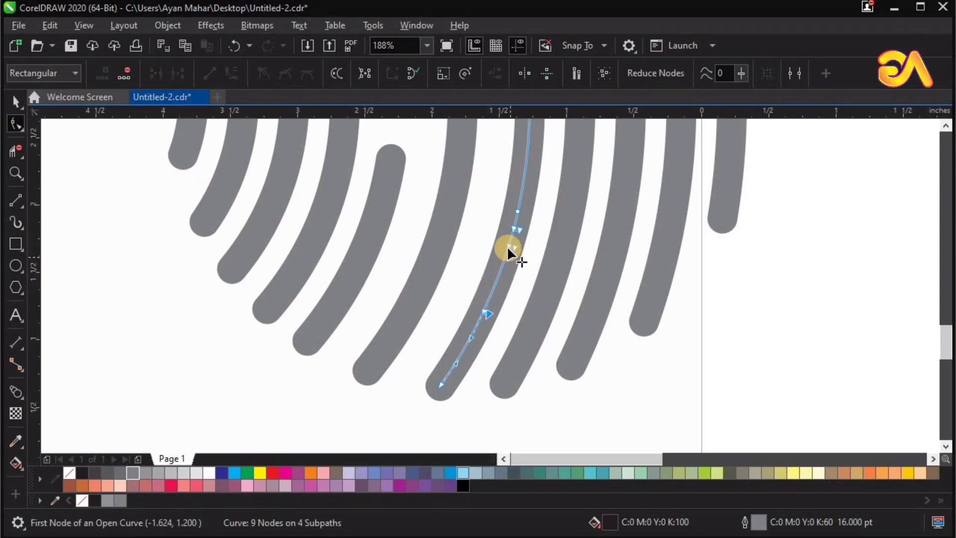
Step: Delete the middle nodes of the broken stripe to leave a gap above its short lower piece
left_click(511, 264)
left_click_drag(486, 310, 501, 312)
left_click(120, 73)
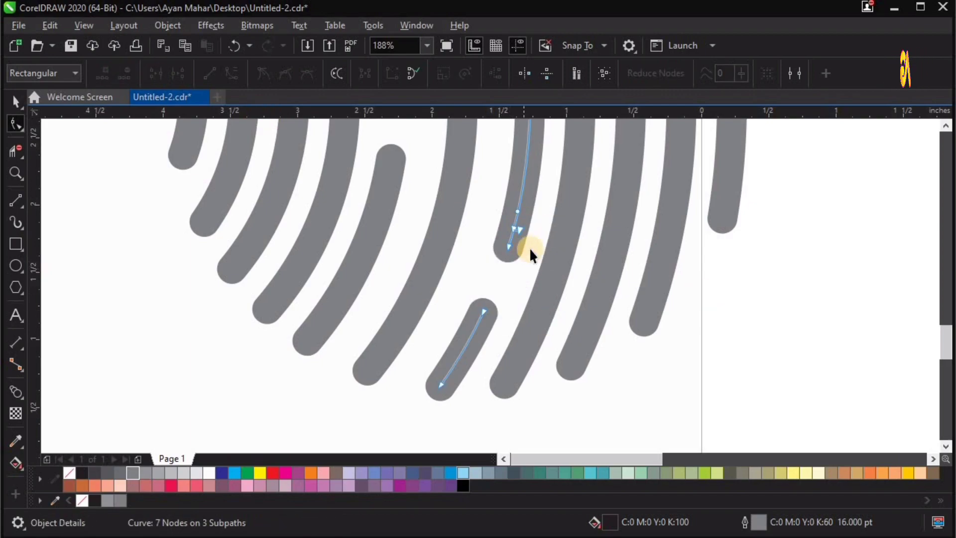
key("space")
key("Escape")
Step: Ungroup the five upper arcs of the design and select the second-innermost one
key("F3")
key("F2")
left_click_drag(385, 311, 721, 161)
left_click(429, 241)
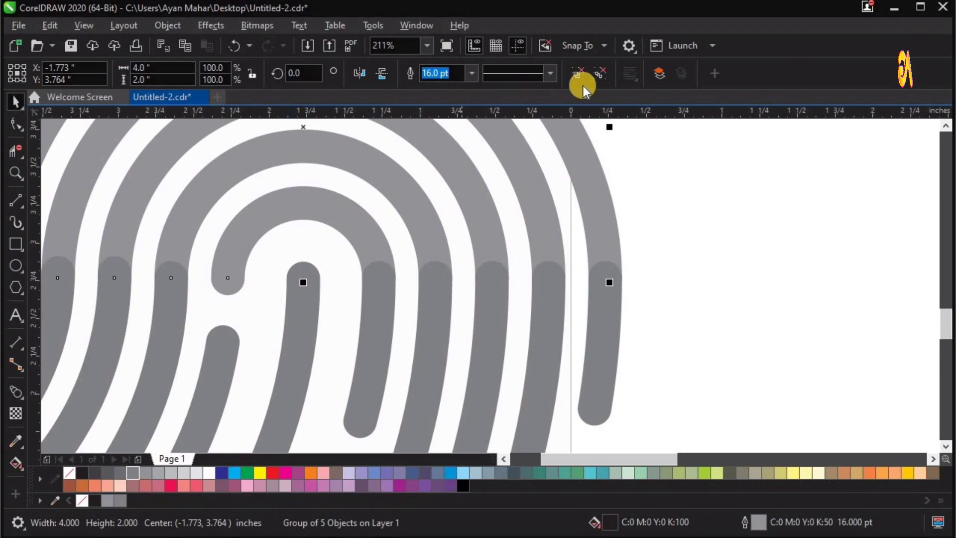
left_click(578, 74)
left_click(473, 279)
left_click(419, 223)
Step: Shorten the second-innermost arc at its right end by adding nodes near it and deleting the end node
left_click(16, 124)
double_click(422, 223)
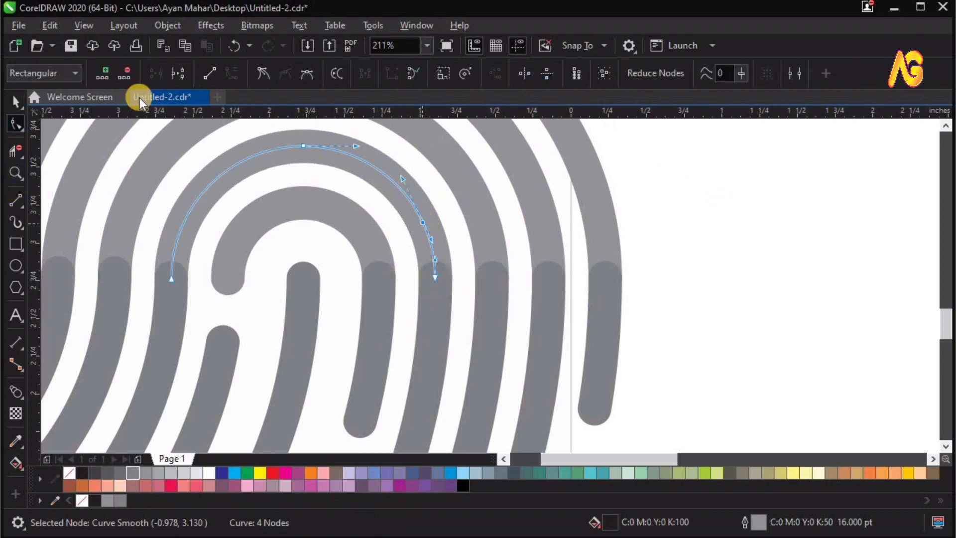
right_click(423, 223)
key("Escape")
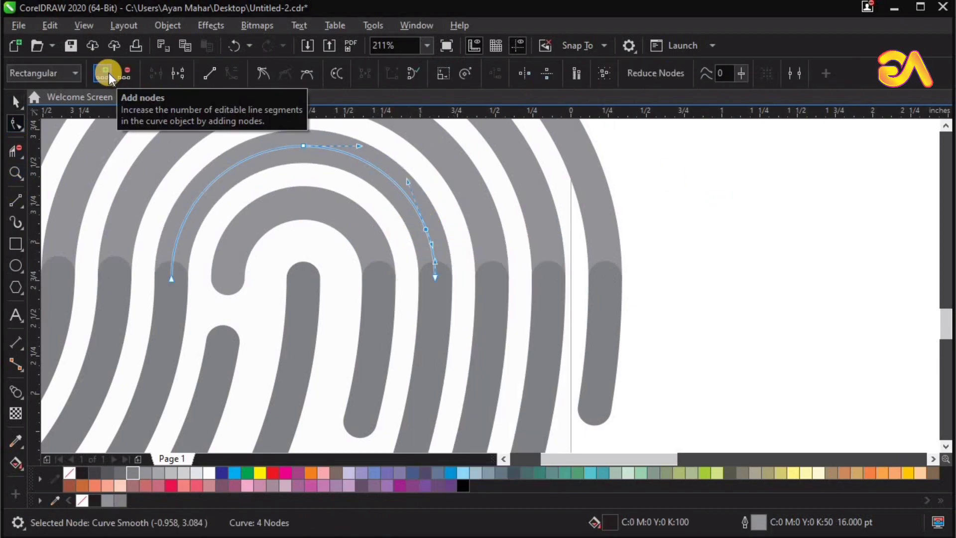
left_click(108, 75)
left_click_drag(434, 278, 457, 274)
key("Delete")
key("space")
Step: Add nodes along the middle and lower part of the stripe beneath the second-innermost arc's left end
key("F3")
key("F2")
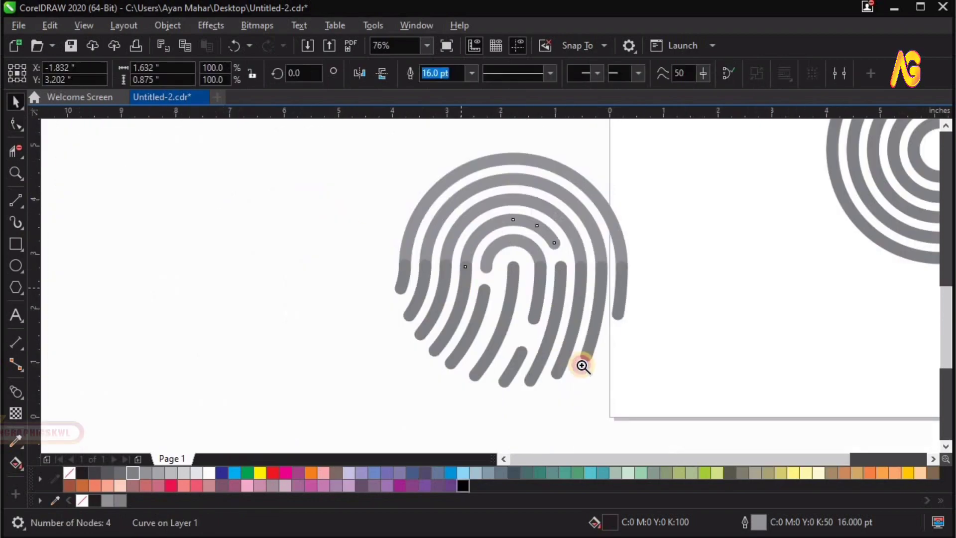
left_click(583, 366)
left_click(16, 124)
left_click(427, 362)
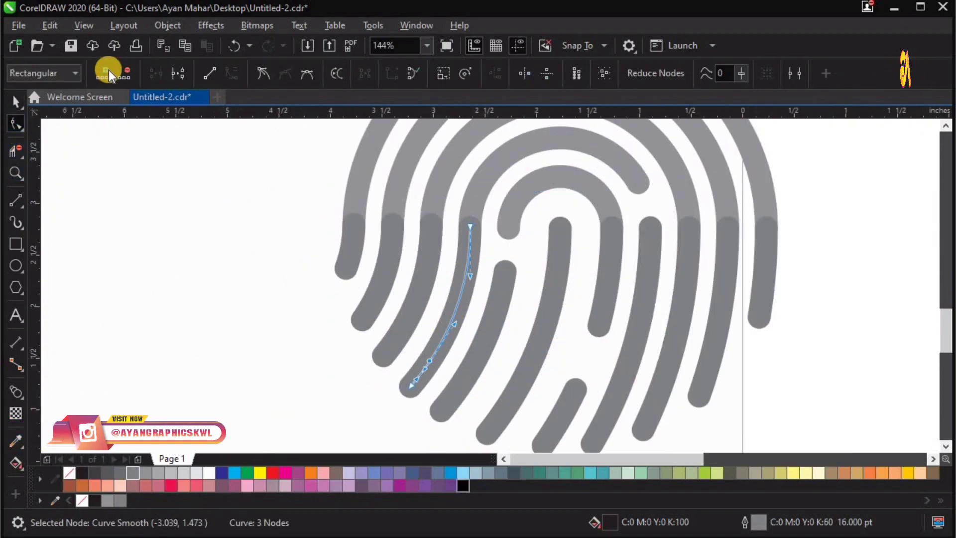
left_click(110, 75)
left_click(452, 309)
left_click(104, 73)
Step: Break that stripe's curve at the added nodes and delete the piece between to separate a short lower dash
left_click(179, 76)
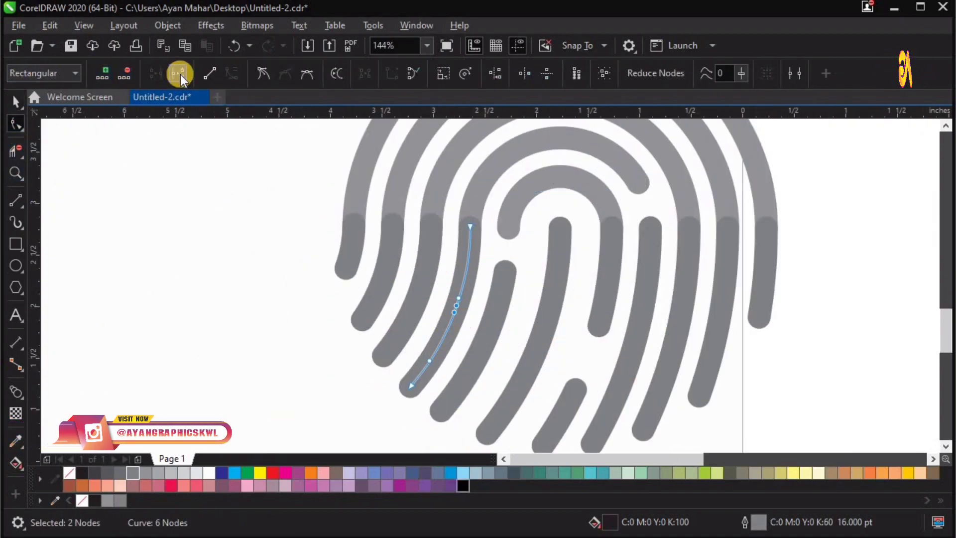
left_click(429, 361)
left_click(178, 75)
left_click_drag(454, 312, 458, 365)
key("ctrl+z")
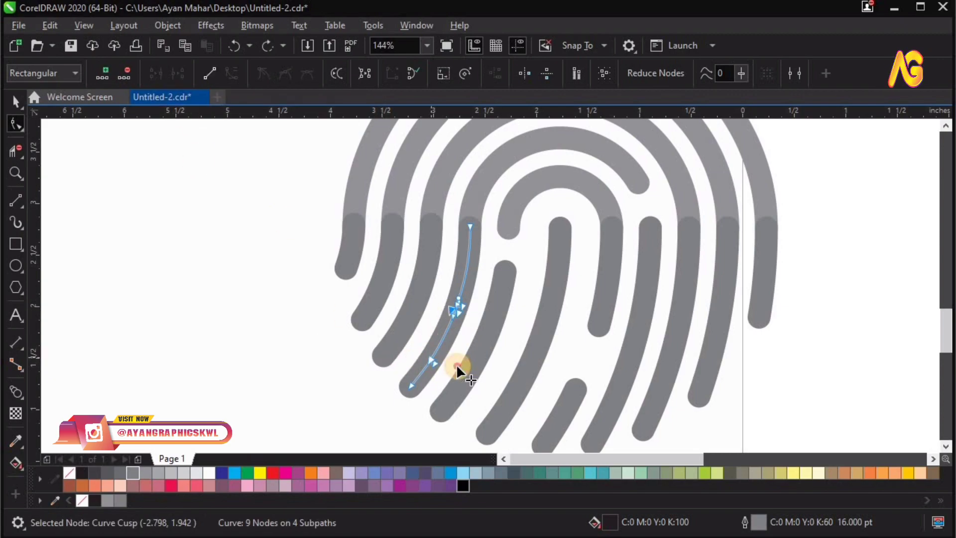
left_click(126, 73)
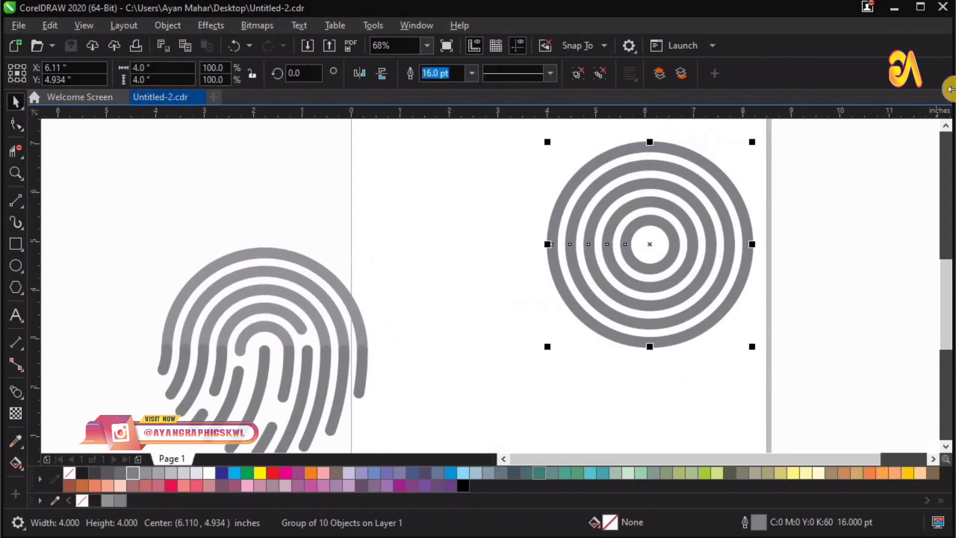
Step: Delete the group of concentric circles on the page
key("Delete")
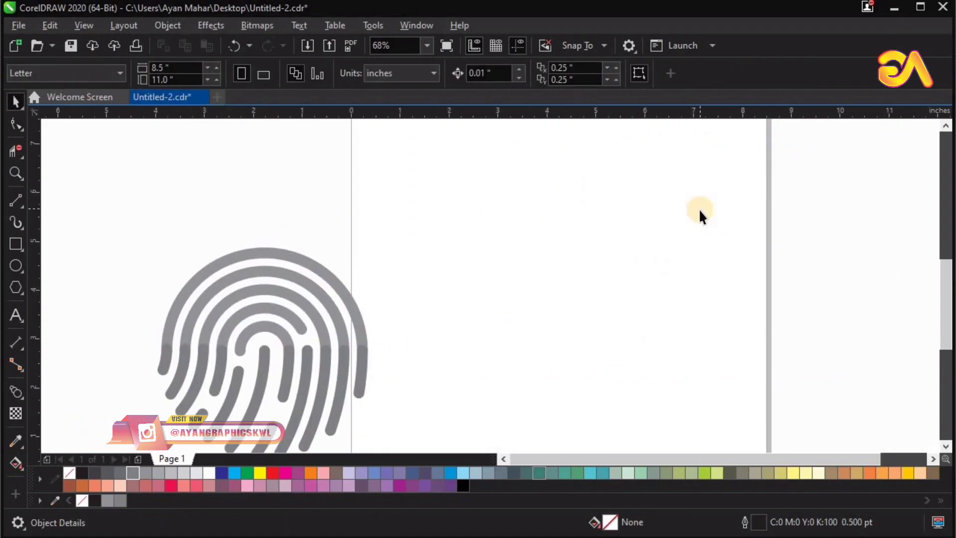
key("F4")
Step: Open a gap in the upper left of the third arc by adding nodes, breaking the curve and deleting the piece between
left_click(17, 124)
left_click(419, 225)
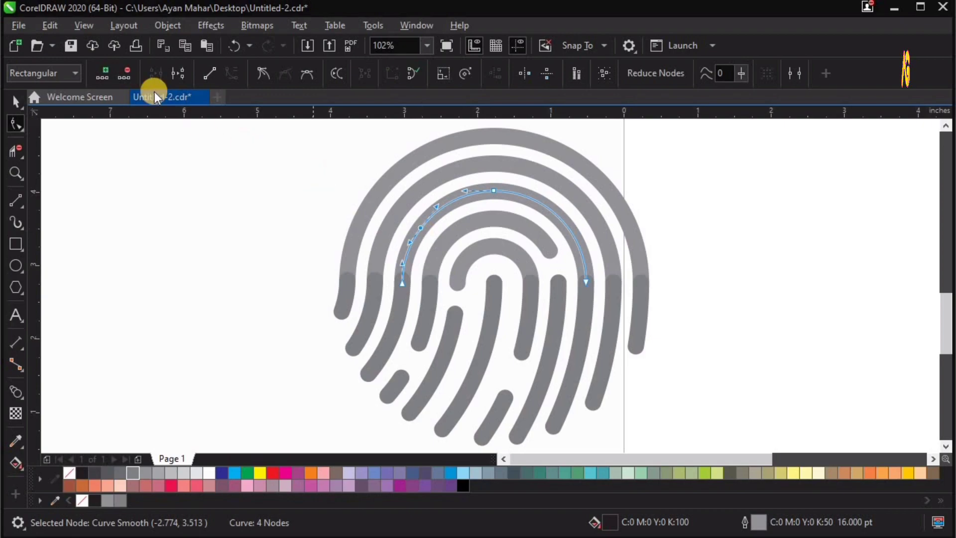
left_click(458, 195)
left_click(178, 73)
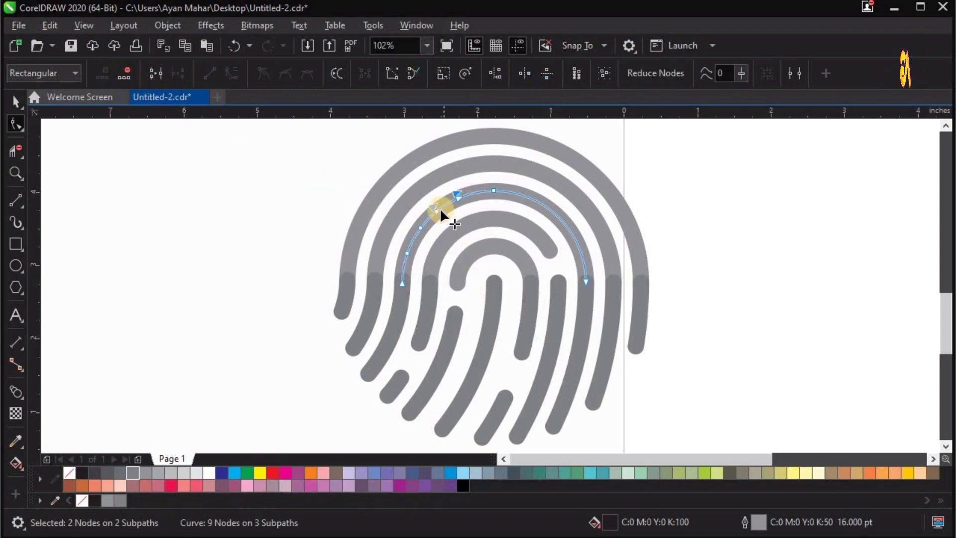
left_click(435, 217)
left_click(125, 73)
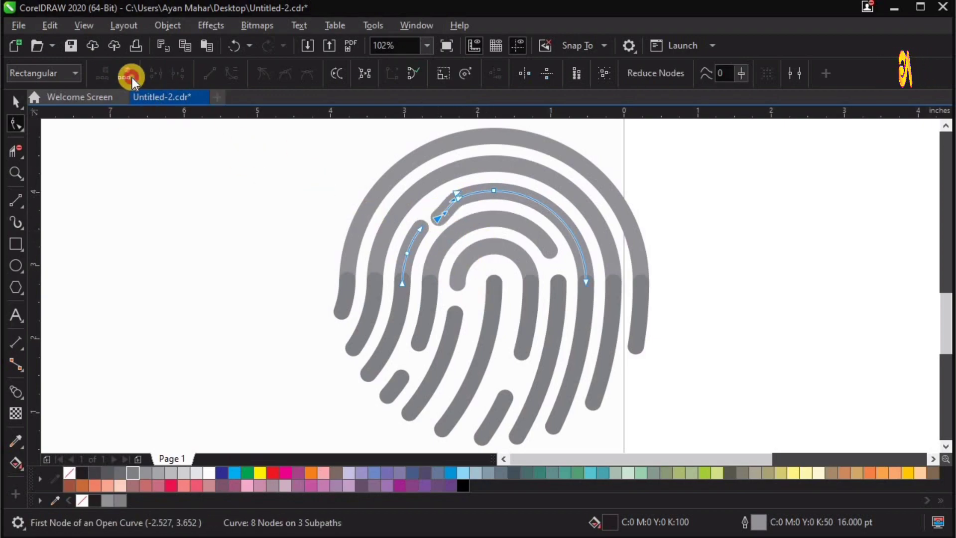
left_click(130, 77)
key("space")
Step: Shorten the stripe beneath the third arc's right end by adding a node below its upper end and deleting the end node
key("space")
double_click(585, 314)
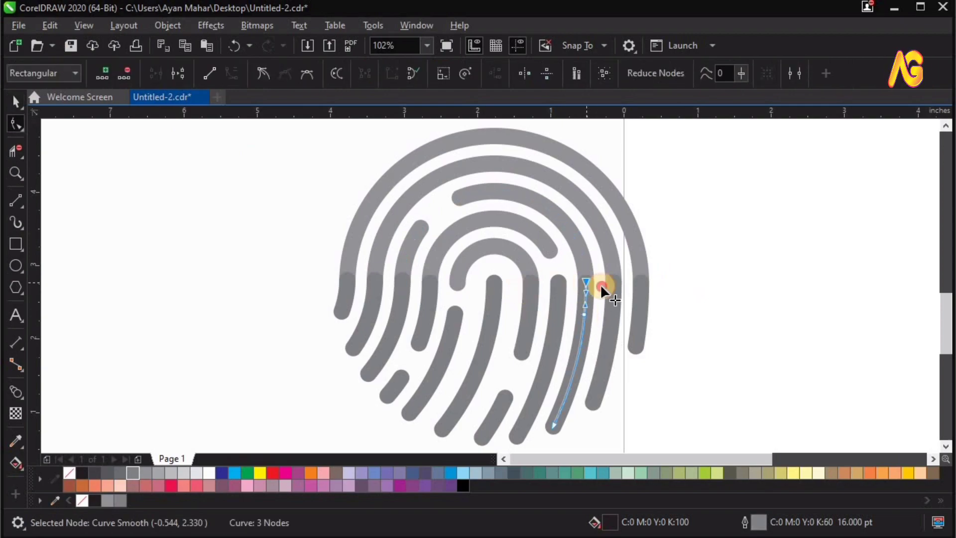
key("space")
Step: Open a gap in the upper right of the second-outermost arc by adding nodes, breaking the curve and deleting the piece between
left_click(16, 124)
left_click(568, 189)
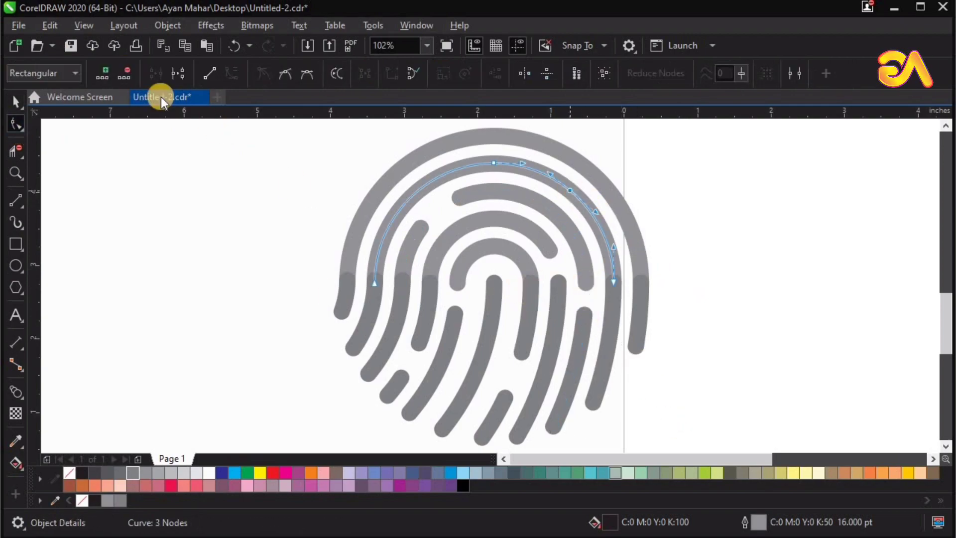
left_click(107, 72)
double_click(597, 222)
left_click(105, 76)
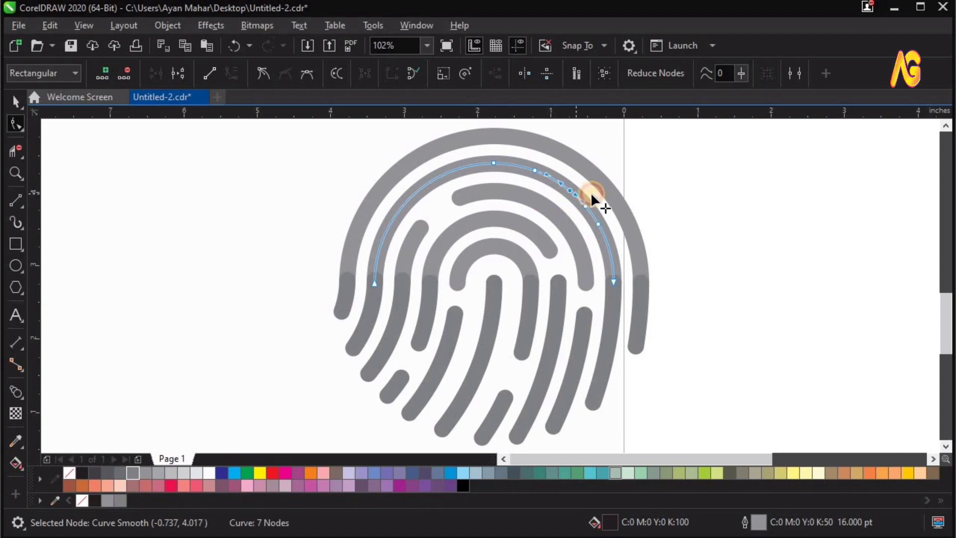
left_click(179, 74)
key("Delete")
key("space")
Step: Ungroup the stripe beneath the second-outermost arc's left end and shorten it at its upper end
left_click(16, 124)
left_click(372, 305)
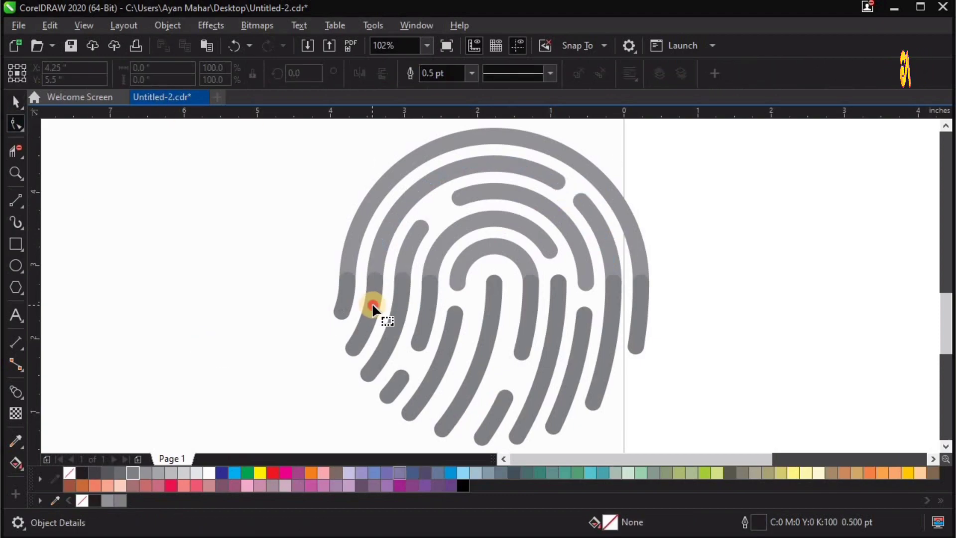
key("space")
left_click(369, 305)
key("ctrl+u")
left_click(260, 410)
key("space")
left_click(372, 310)
scroll(366, 294, "up", 2)
left_click_drag(516, 266, 512, 309)
scroll(395, 176, "down", 2)
Step: Open a gap in the upper left of the outermost arc by adding nodes, breaking the curve and deleting the piece between
double_click(389, 180)
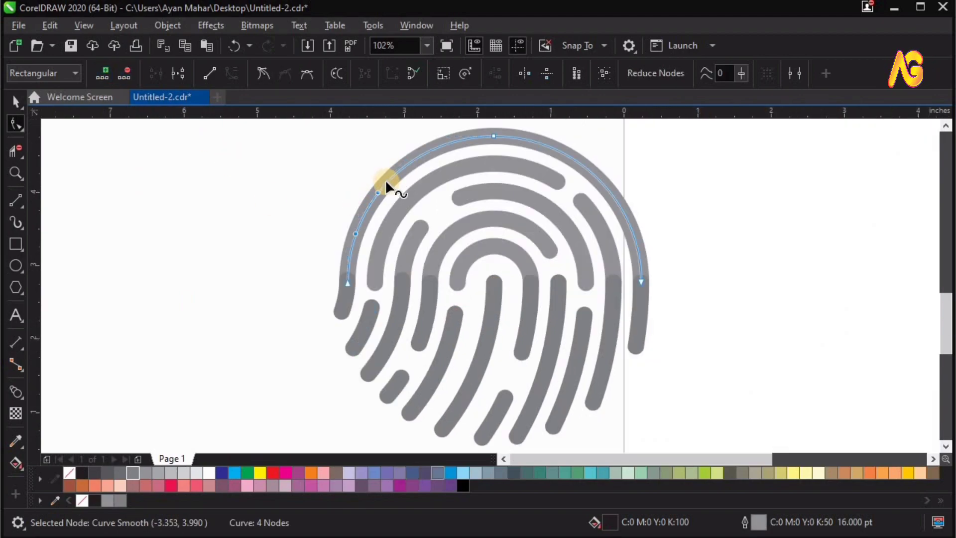
left_click(102, 73)
left_click(183, 72)
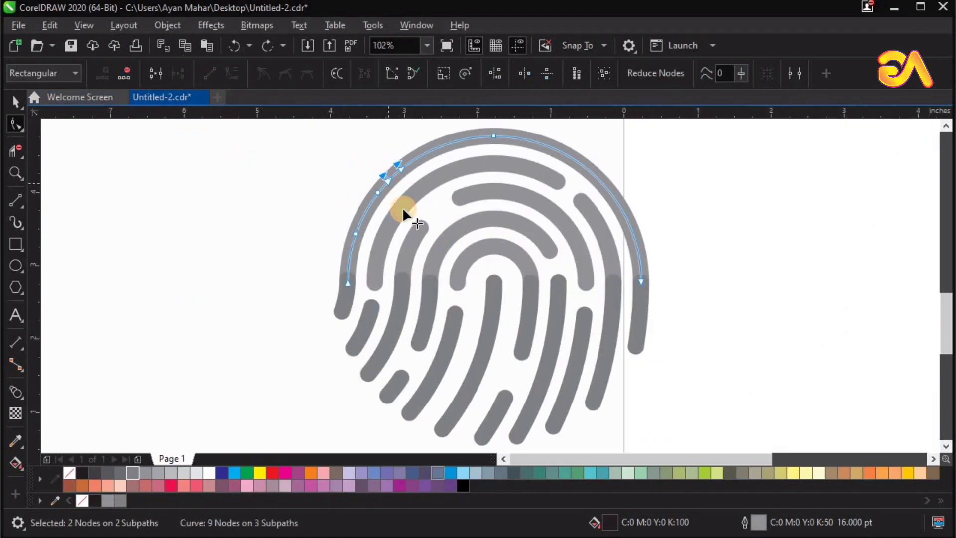
left_click(389, 179)
key("Delete")
left_click_drag(389, 180, 396, 185)
key("Delete")
left_click(16, 103)
Step: Shorten the outermost arc at its right end by adding a node and deleting the end node, and save the drawing
left_click(18, 122)
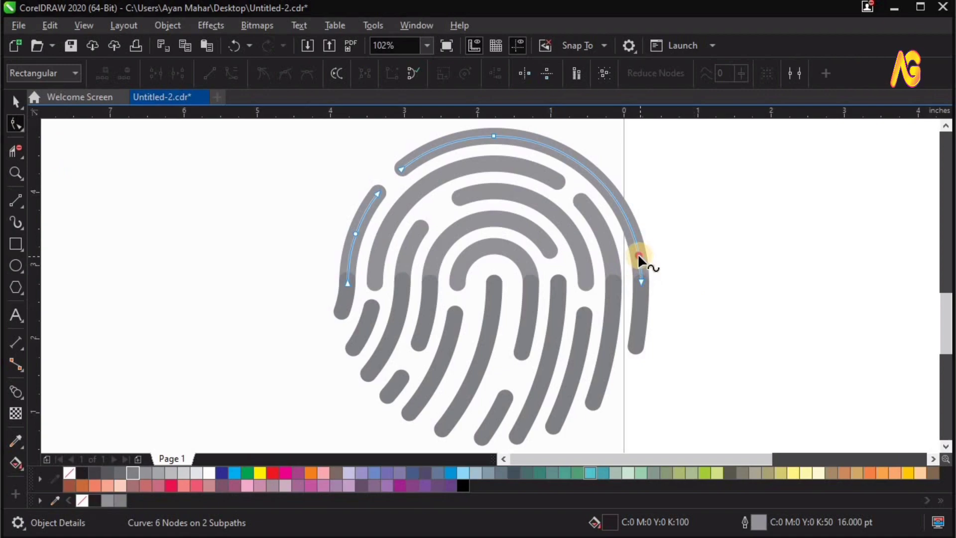
double_click(638, 255)
left_click_drag(642, 282, 705, 274)
key("Delete")
key("ctrl+s")
key("space")
key("Escape")
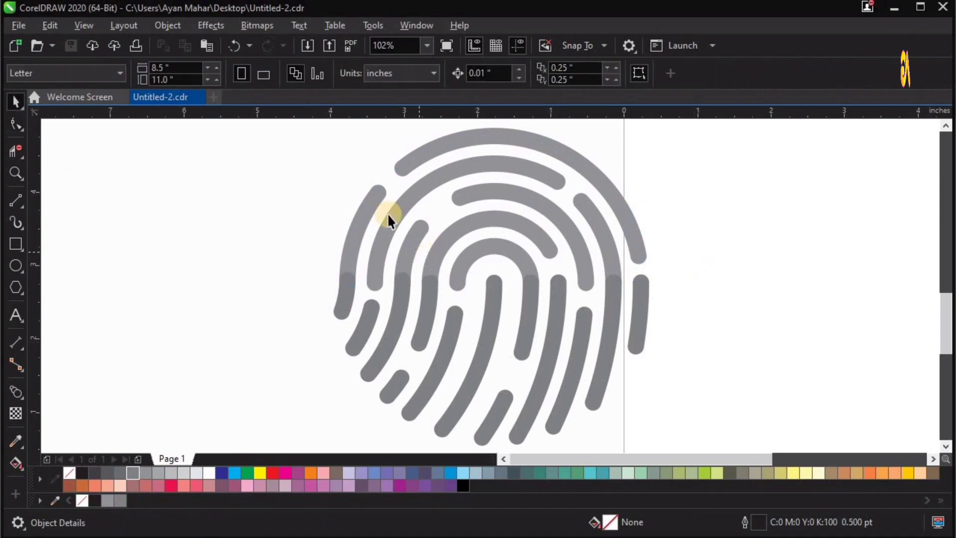
Step: Select all the fingerprint stripes and give them a red outline
scroll(418, 244, "down", 2)
key("ctrl+a")
left_click_drag(453, 250, 501, 216)
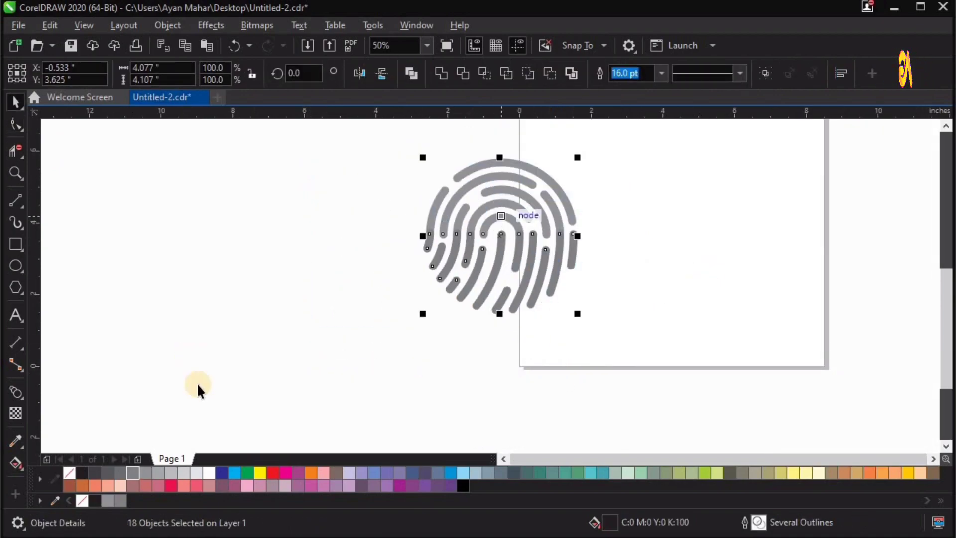
key("ctrl+z")
left_click_drag(321, 158, 592, 380)
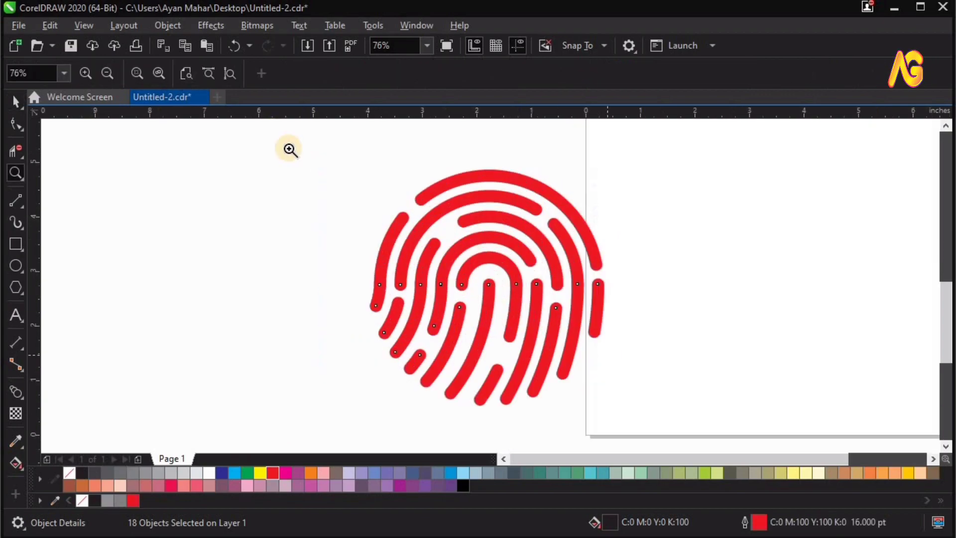
left_click_drag(273, 131, 741, 444)
key("space")
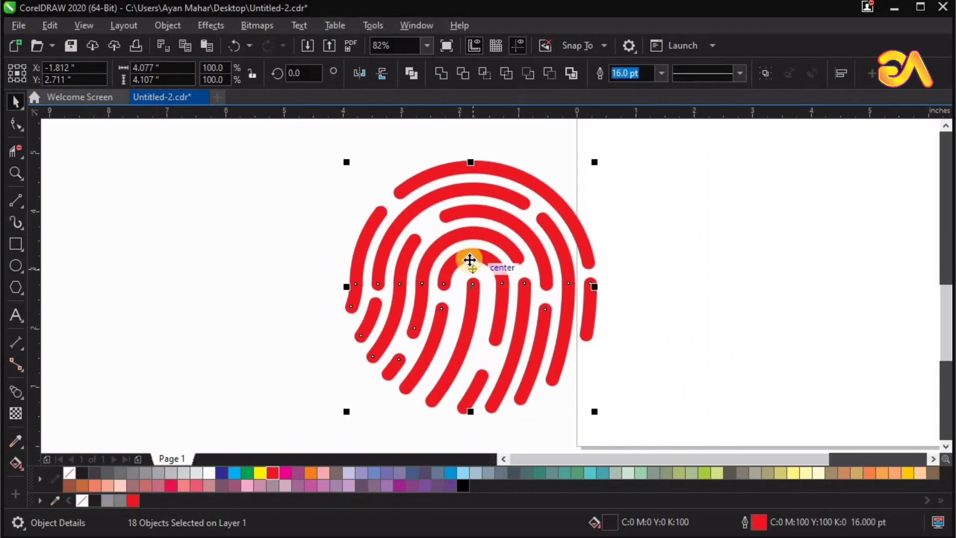
Step: Group the red stripes and place a copy of the group to the right of the original
key("ctrl+g")
left_click_drag(470, 260, 764, 260)
right_click(764, 260)
scroll(892, 332, "down", 2)
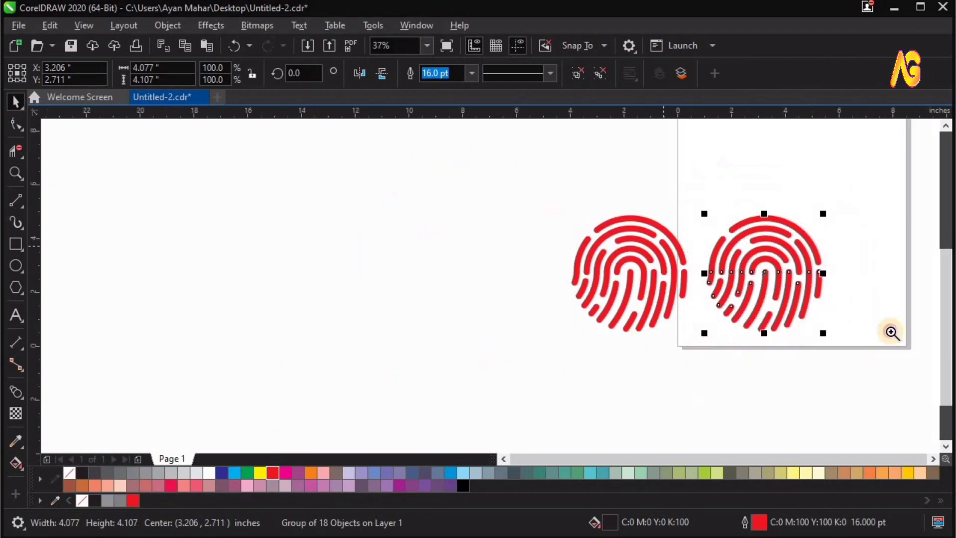
Step: Ungroup the copied fingerprint, convert its stripes' outlines to objects and shift them slightly away from the original
left_click_drag(486, 160, 854, 342)
key("ctrl+u")
left_click_drag(466, 148, 723, 423)
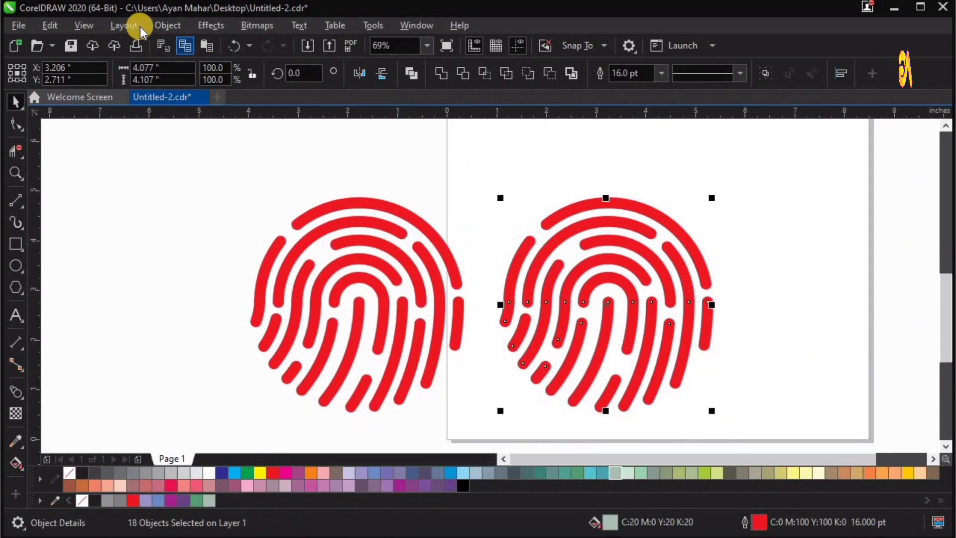
left_click(168, 25)
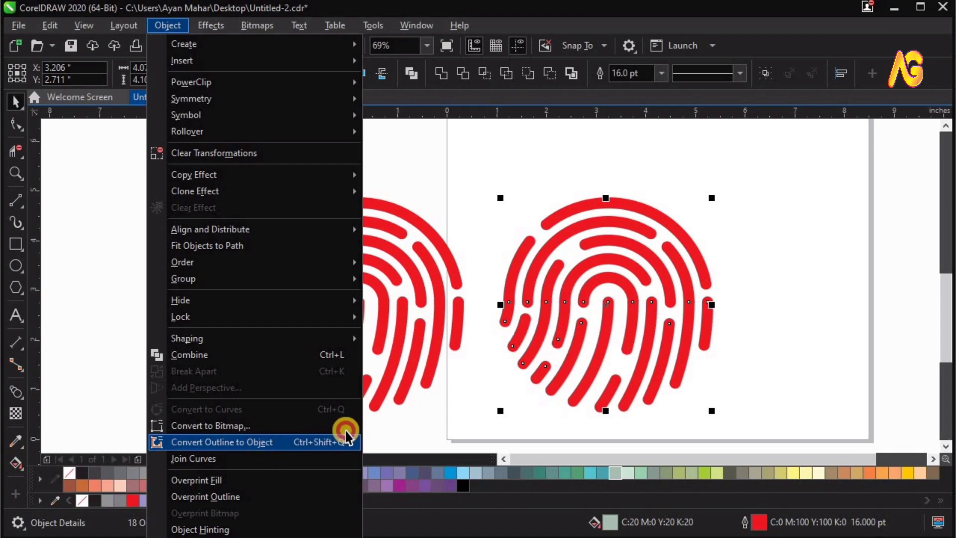
left_click(346, 441)
left_click_drag(641, 273, 683, 289)
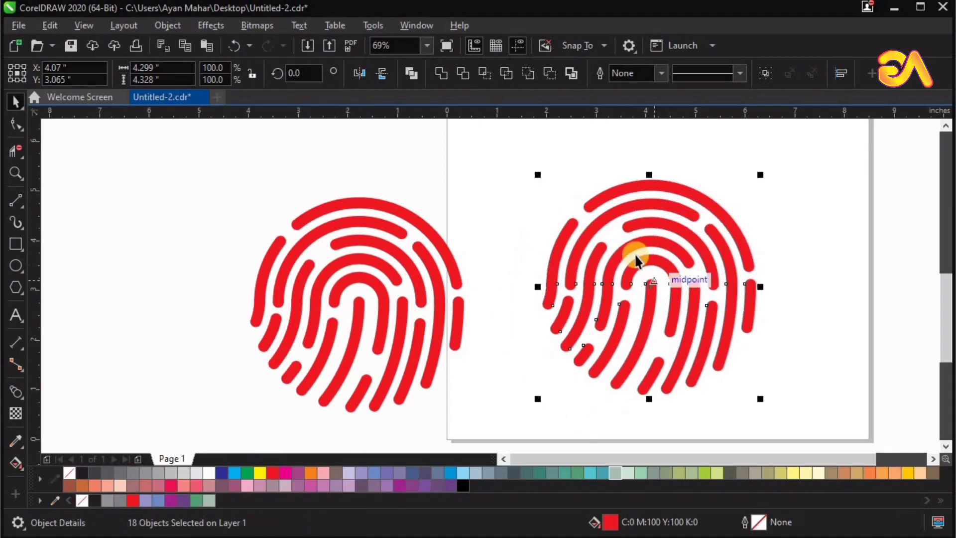
left_click(596, 183)
left_click_drag(632, 188, 634, 185)
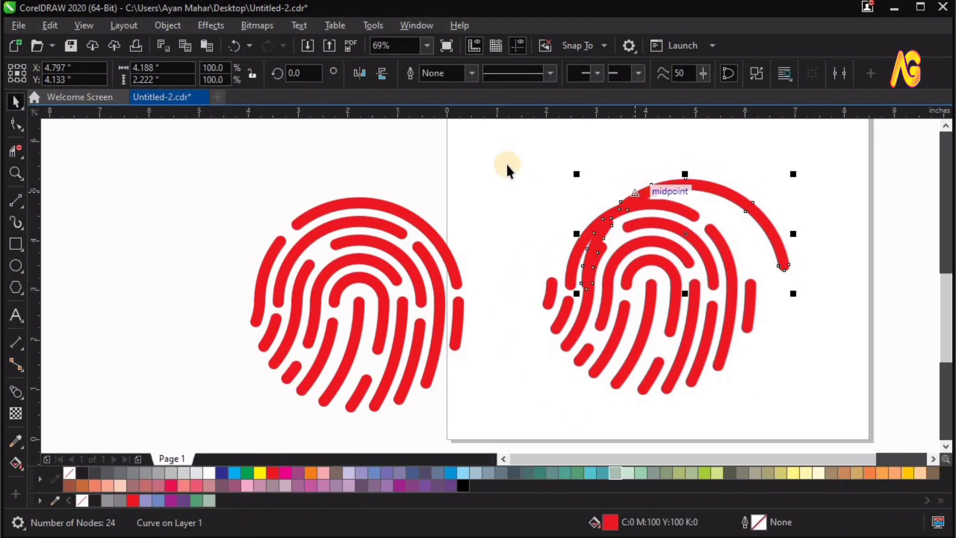
key("ctrl+z")
Step: Fill all the converted stripes with pale blue (C20 M0 Y0 K20) and group them
left_click_drag(491, 148, 840, 450)
left_click(481, 473)
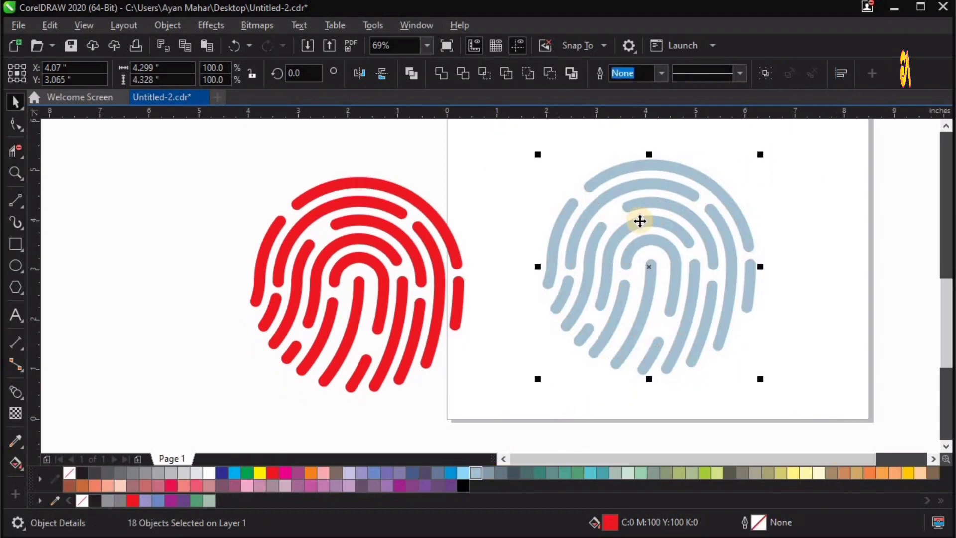
key("ctrl+g")
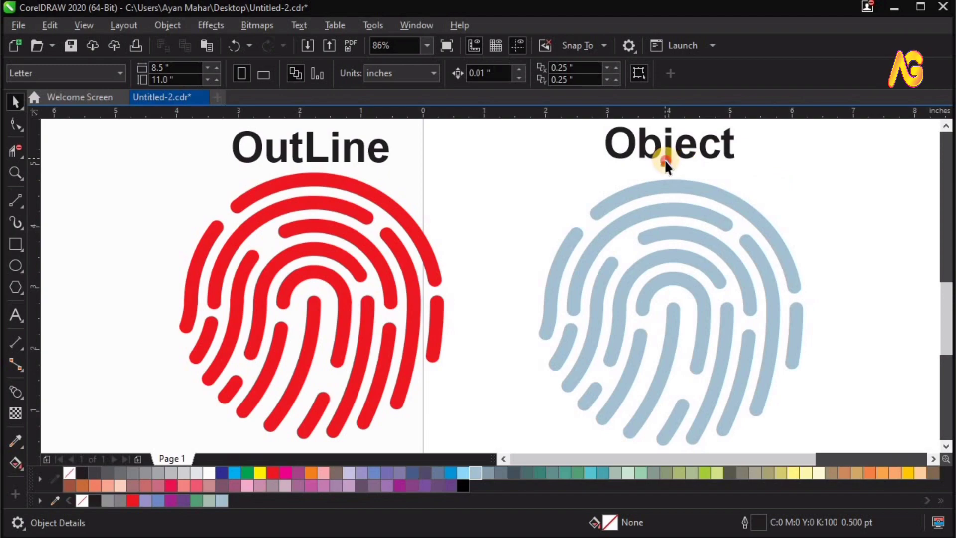
Step: Undo the OutLine and Object text labels above the two fingerprints
left_click(666, 160)
key("ctrl+z")
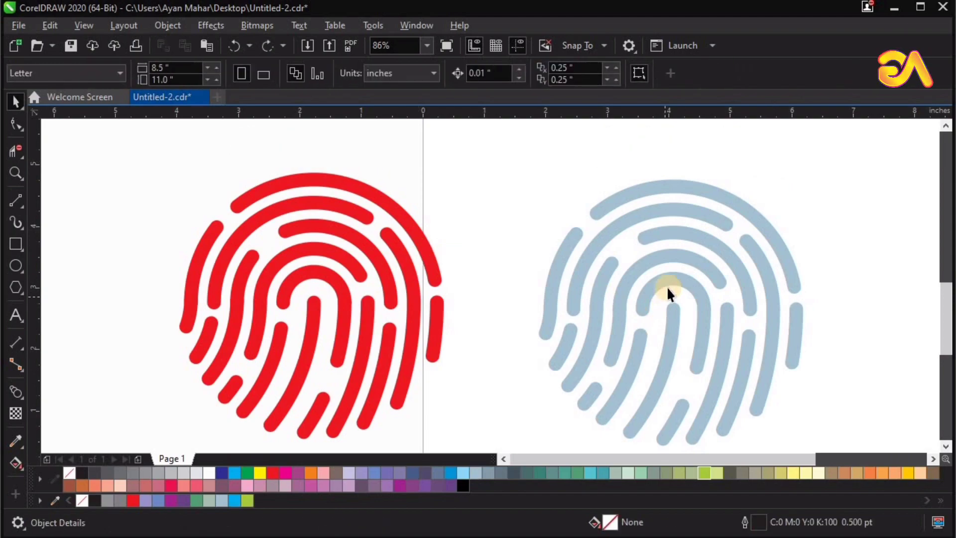
Step: Apply a linear gradient across the pale blue fingerprint, running from pale blue at its upper right to lime green at its lower left
left_click(669, 283)
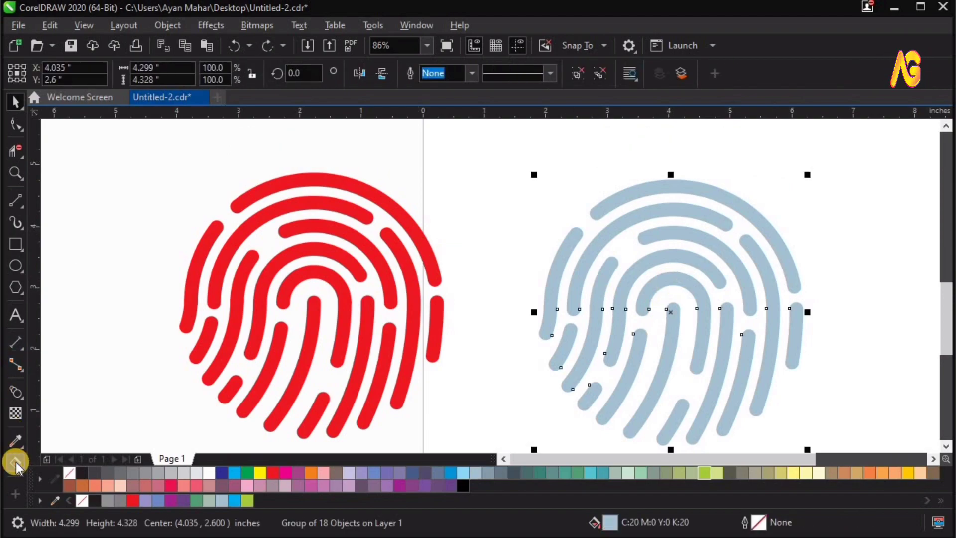
left_click(15, 463)
left_click_drag(712, 191, 622, 430)
left_click_drag(730, 204, 726, 200)
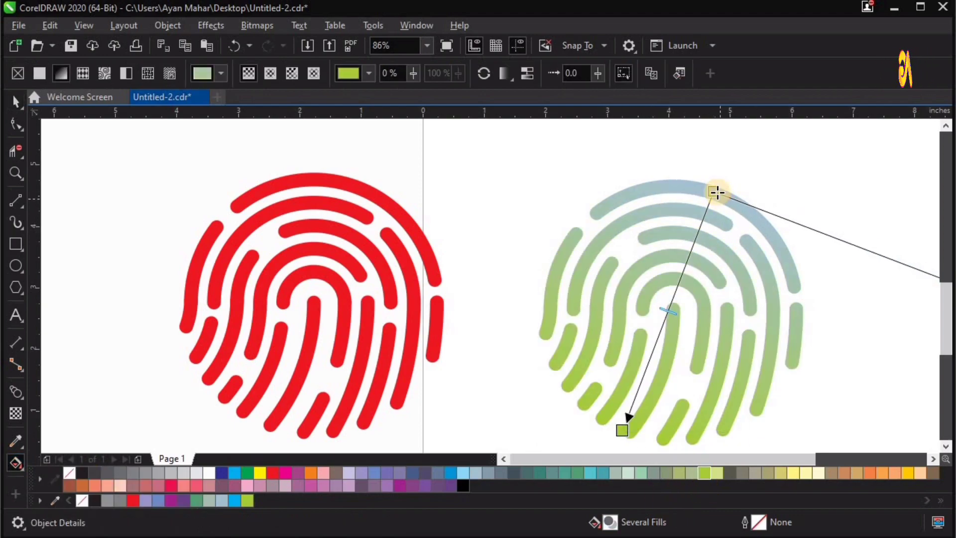
Step: Change the gradient's upper-right colour to magenta and deselect the fingerprint
left_click(285, 472)
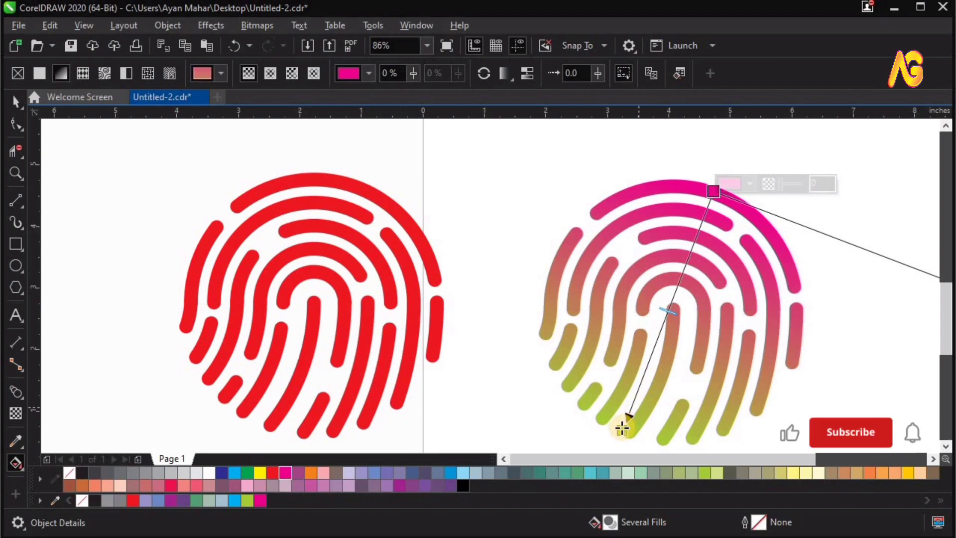
left_click_drag(622, 430, 622, 432)
left_click(715, 194)
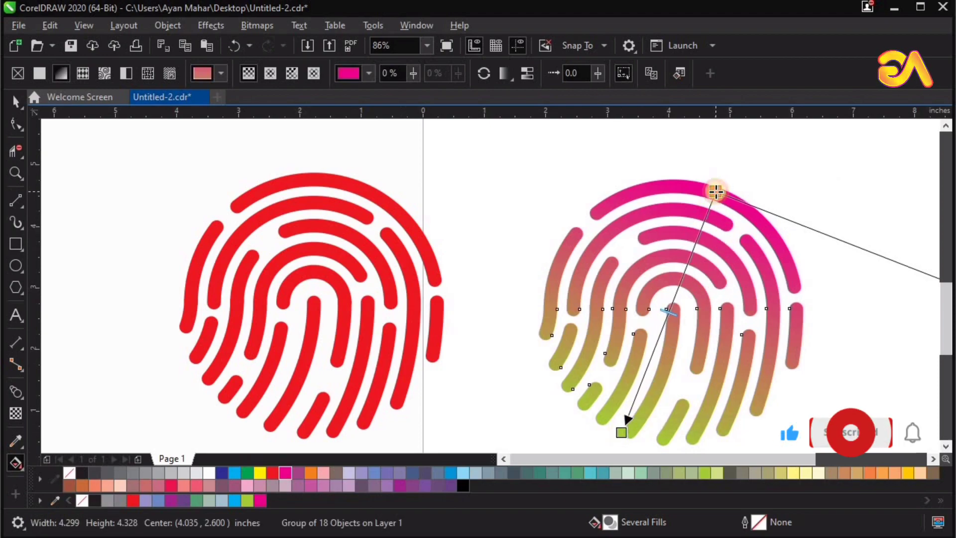
left_click(753, 160)
key("space")
key("F4")
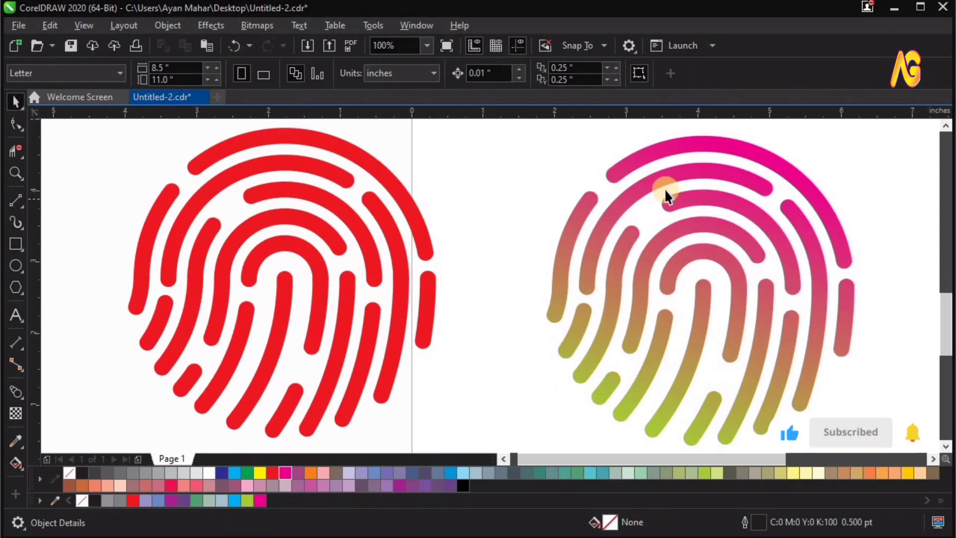